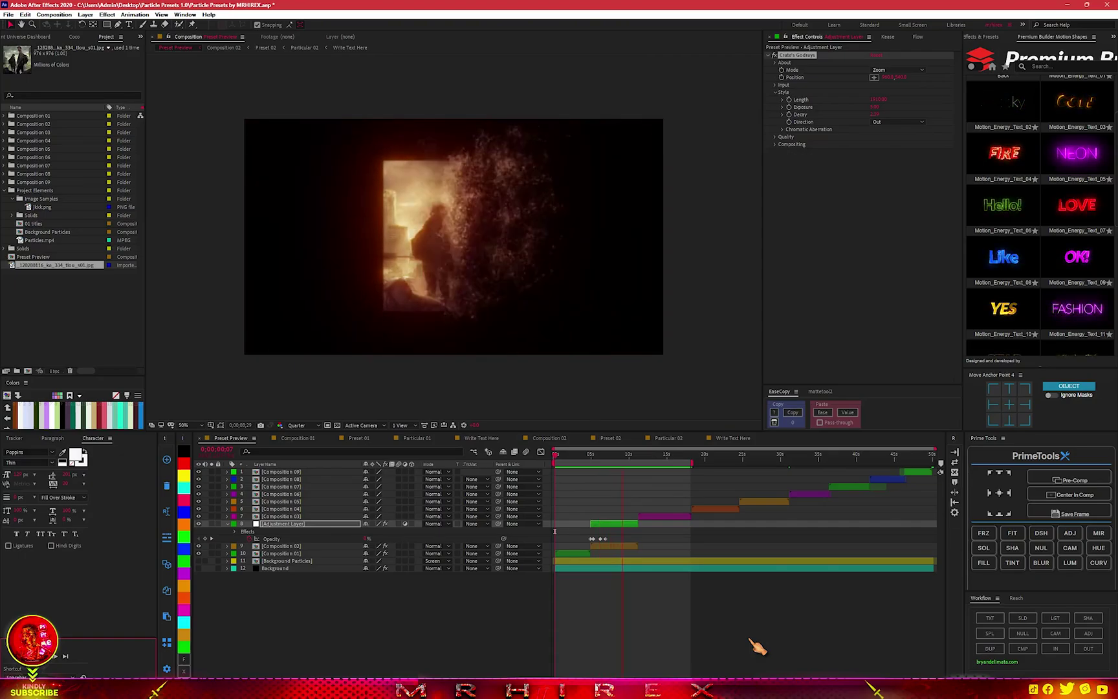
Preview the first seconds of the Preset Preview composition and zoom in on the round logo's particle reveal.
{"action": "left_click", "coordinate": [607, 455]}
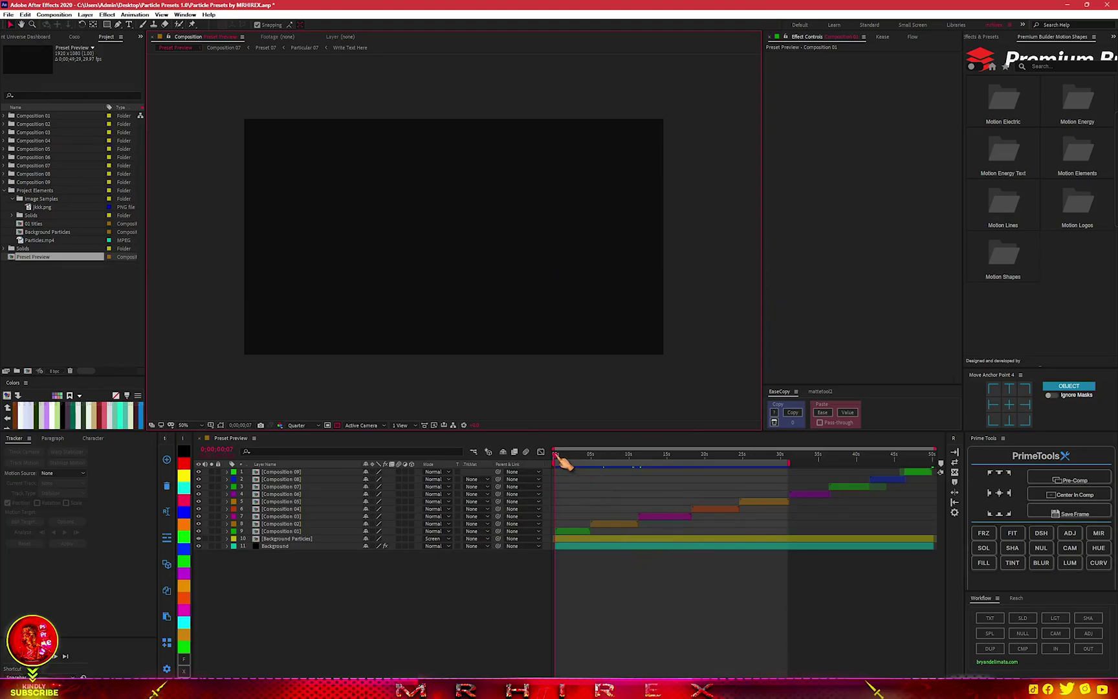
{"action": "mouse_move", "coordinate": [558, 456]}
{"action": "left_mouse_down"}
{"action": "mouse_move", "coordinate": [587, 460]}
{"action": "mouse_move", "coordinate": [573, 461]}
{"action": "left_mouse_up"}
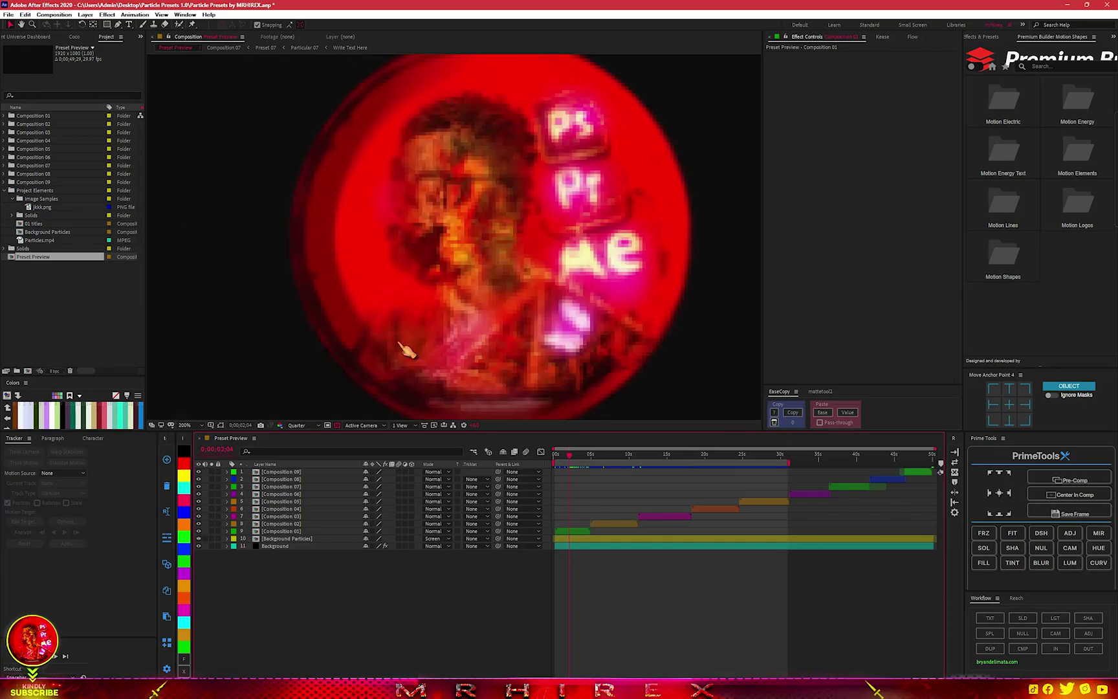
{"action": "key", "text": "period"}
{"action": "key", "text": "period"}
{"action": "scroll", "coordinate": [482, 294], "scroll_direction": "down", "scroll_amount": 4}
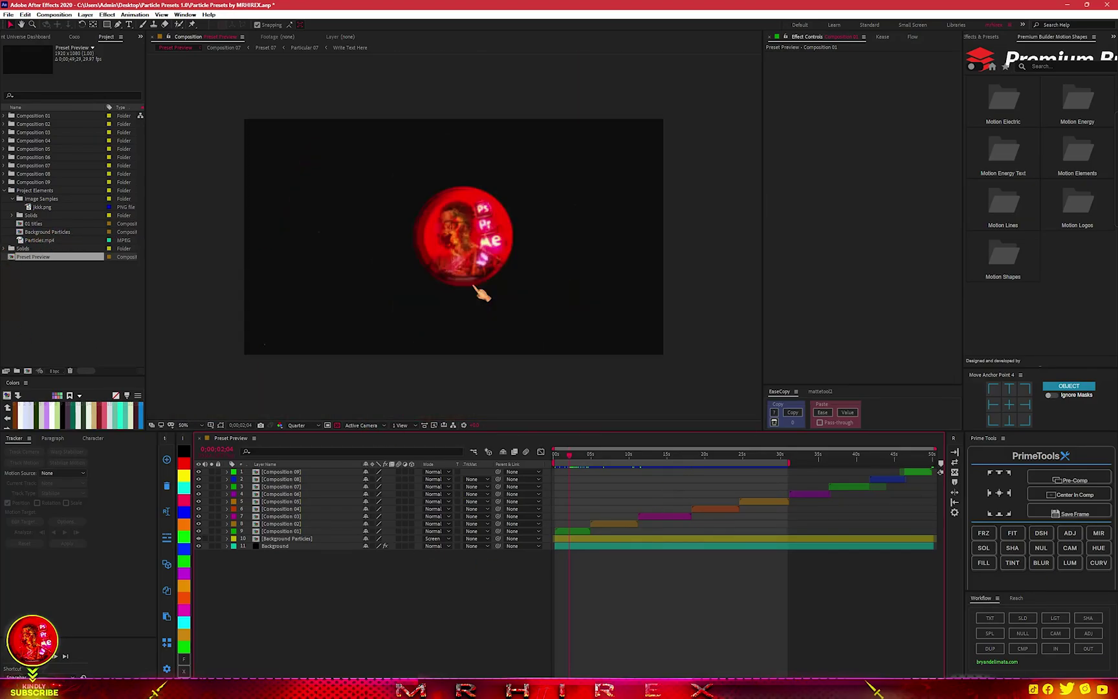
{"action": "scroll", "coordinate": [482, 294], "scroll_direction": "up", "scroll_amount": 2}
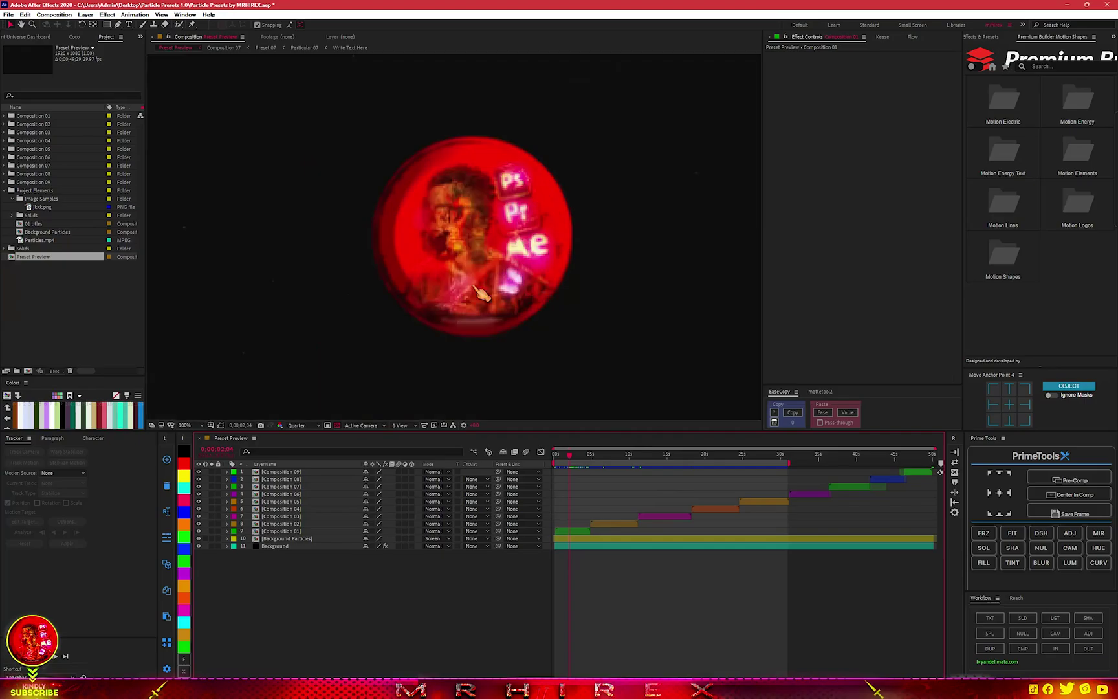
Search the installed effects for Particular with the Composition 01 layer selected.
{"action": "left_click", "coordinate": [573, 532]}
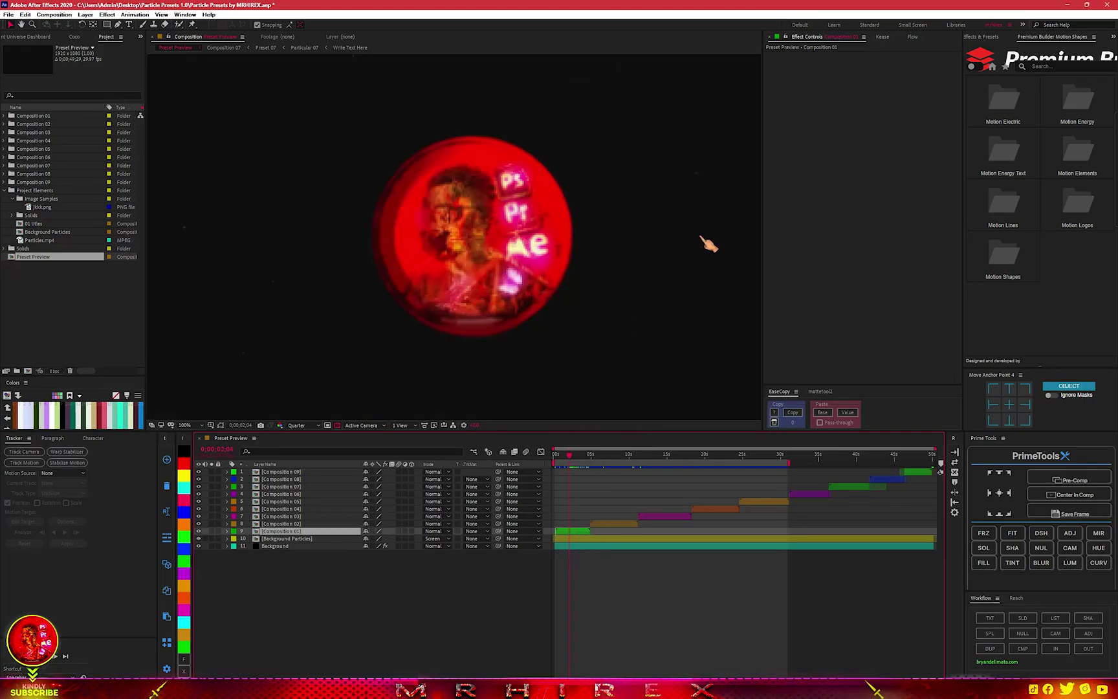
{"action": "key", "text": "ctrl+space"}
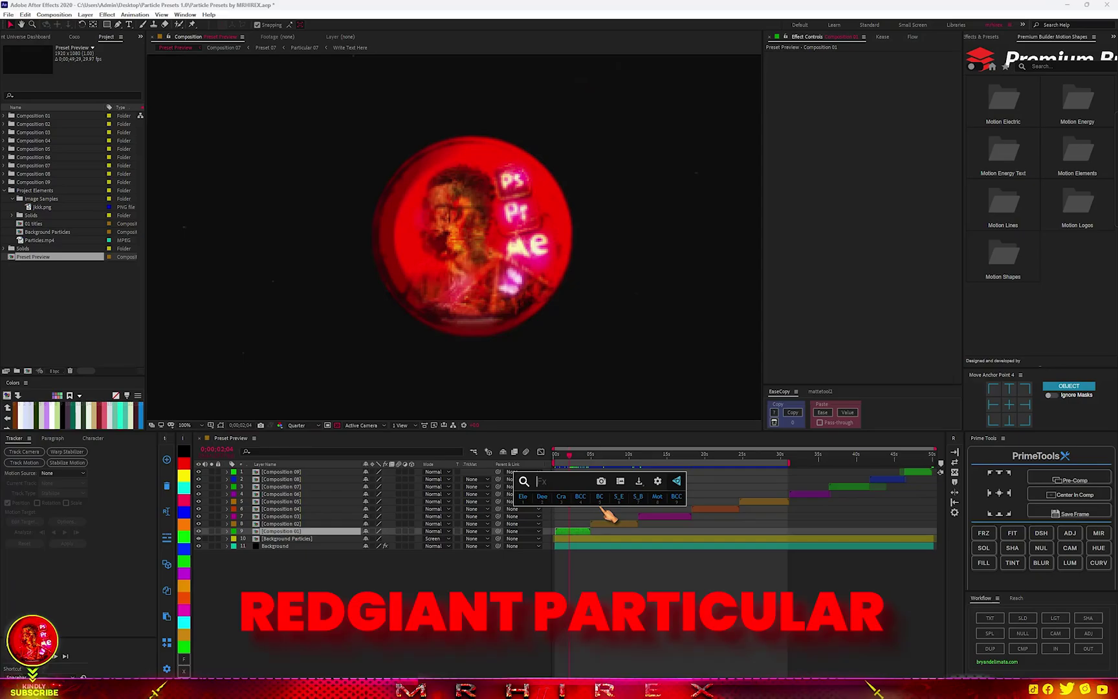
{"action": "type", "text": "parti"}
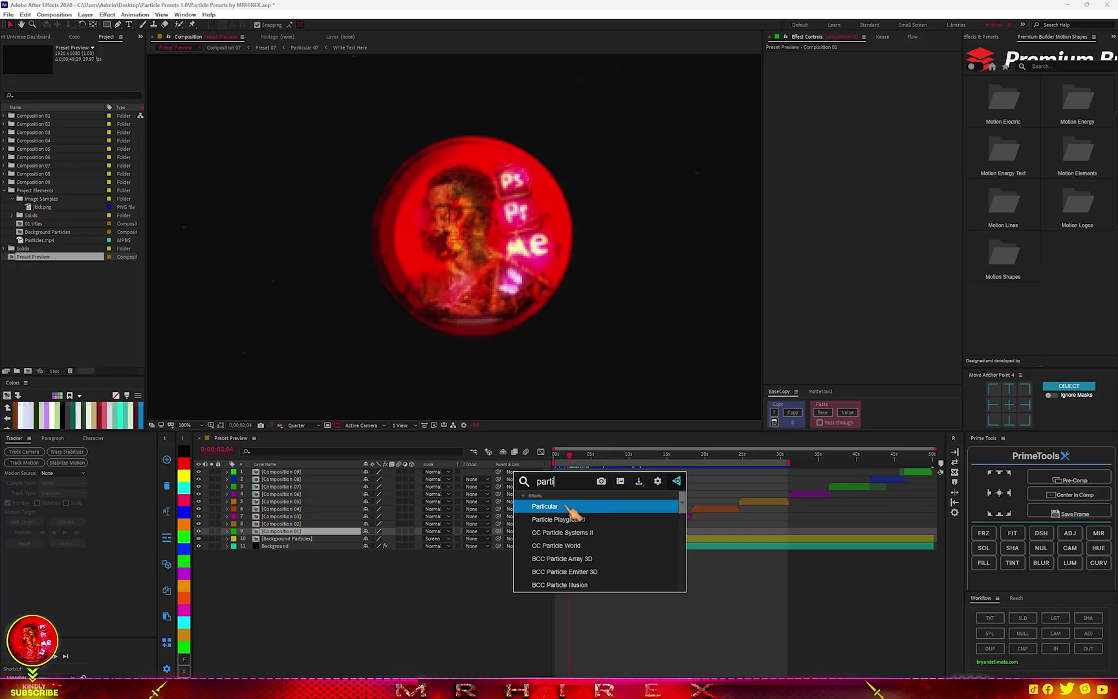
{"action": "left_click", "coordinate": [460, 600]}
Open Composition 01 from Preset Preview and go down through Preset 01 into the nested Particular 01 composition.
{"action": "mouse_move", "coordinate": [581, 457]}
{"action": "left_mouse_down"}
{"action": "mouse_move", "coordinate": [555, 456]}
{"action": "mouse_move", "coordinate": [568, 457]}
{"action": "left_mouse_up"}
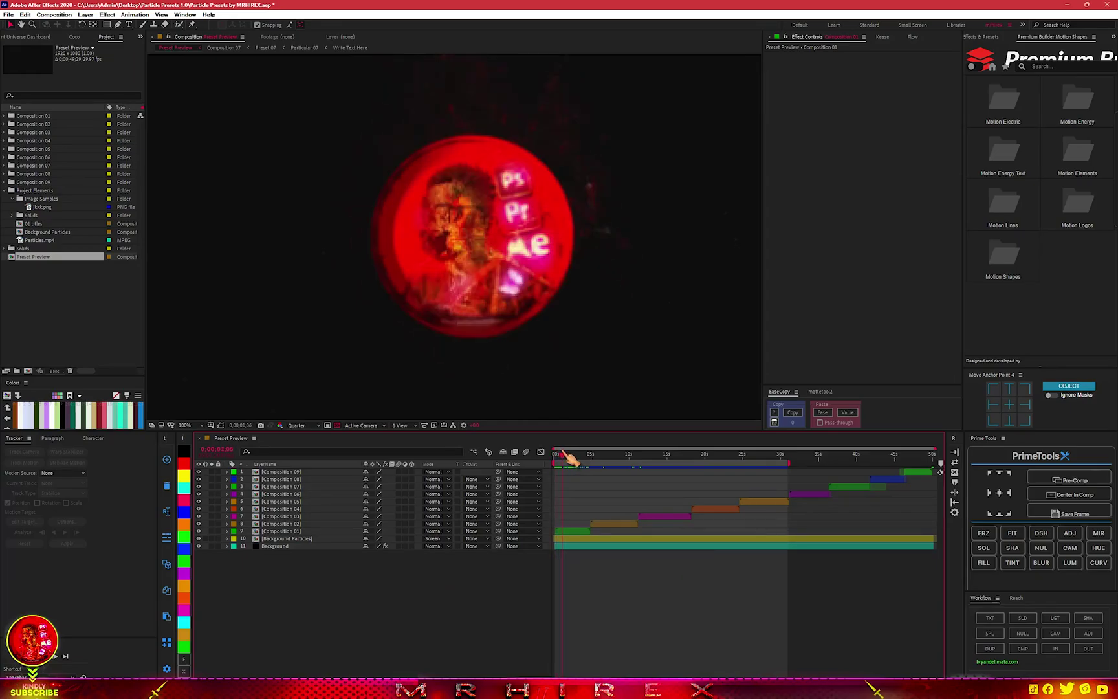
{"action": "double_click", "coordinate": [290, 531]}
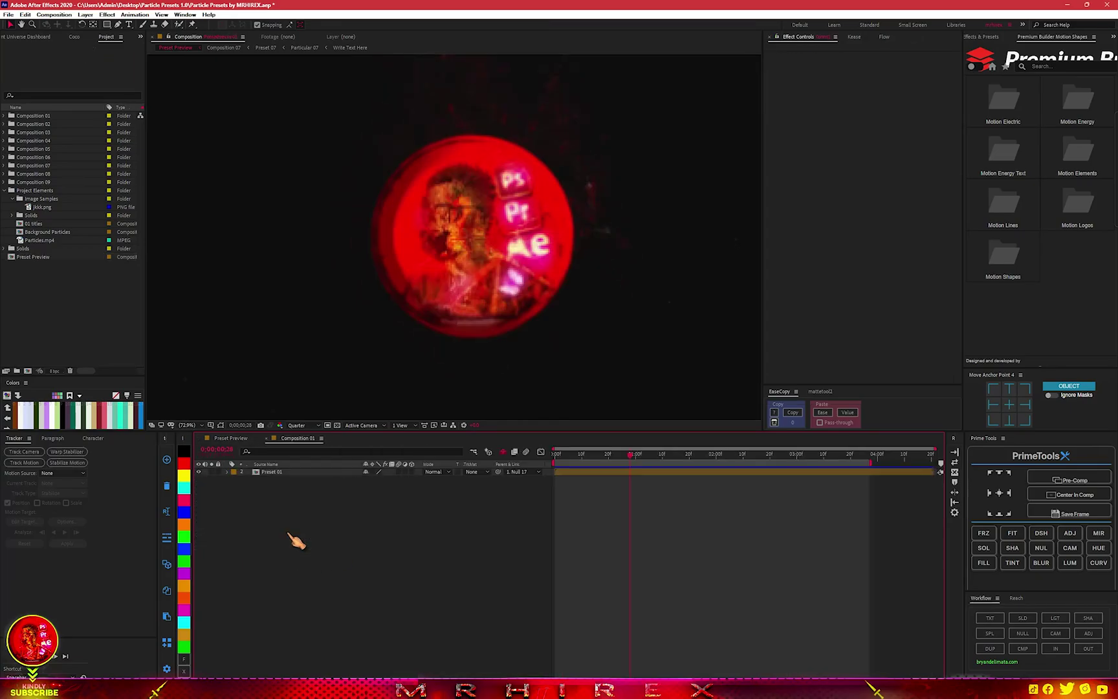
{"action": "double_click", "coordinate": [283, 474]}
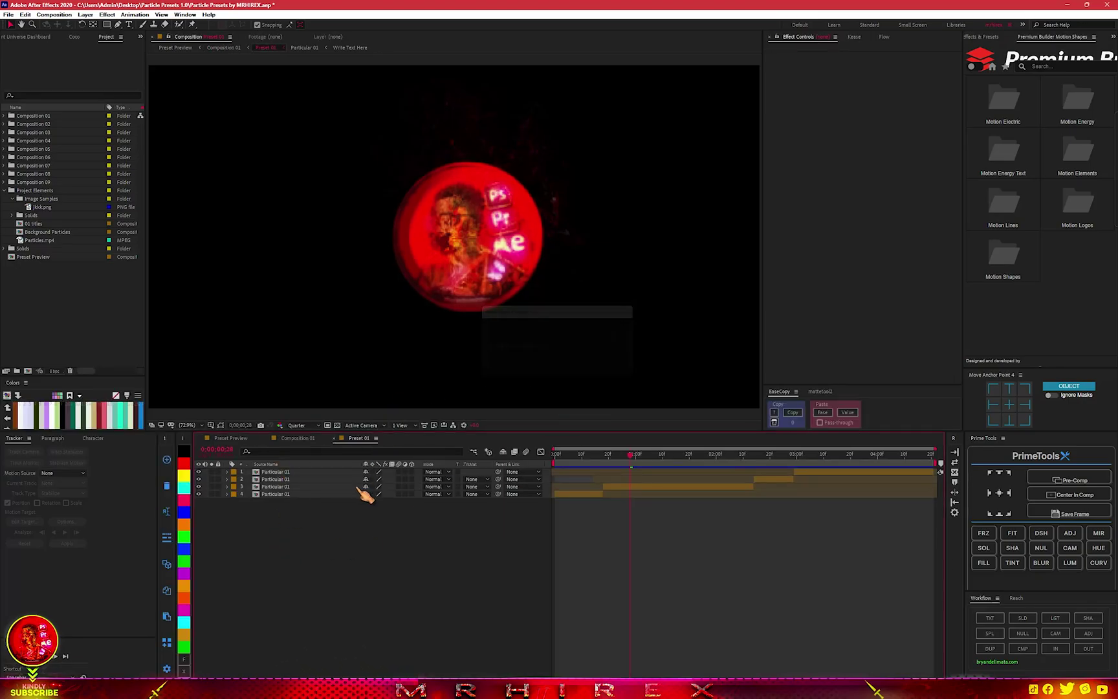
{"action": "left_click_drag", "start_coordinate": [624, 461], "coordinate": [592, 476]}
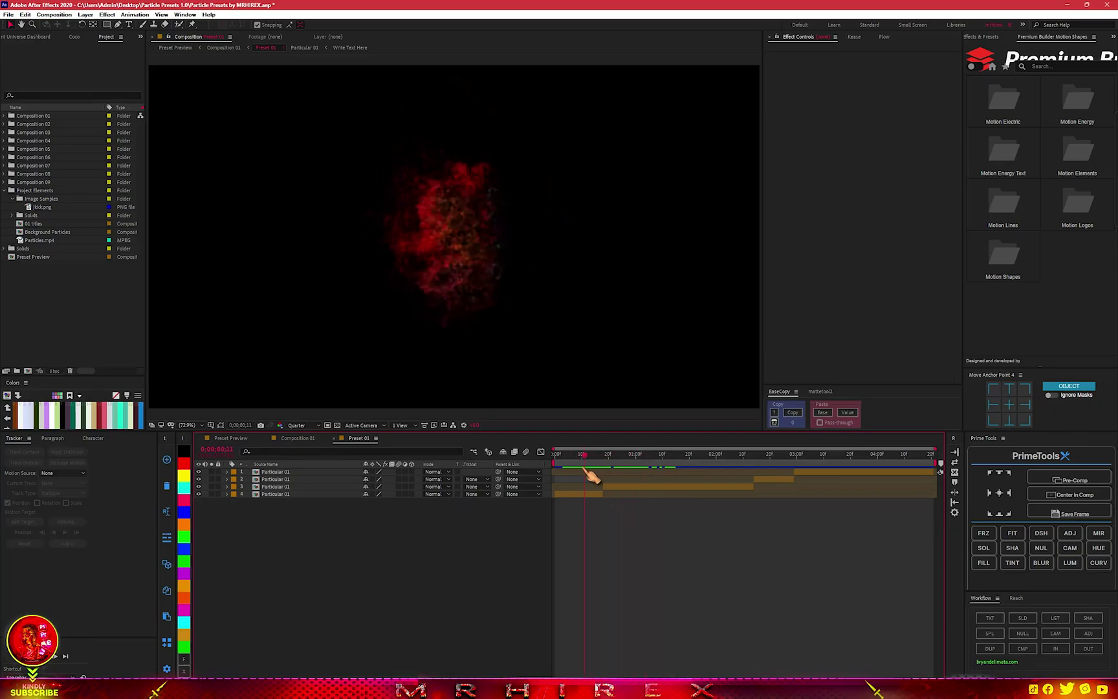
{"action": "double_click", "coordinate": [280, 494]}
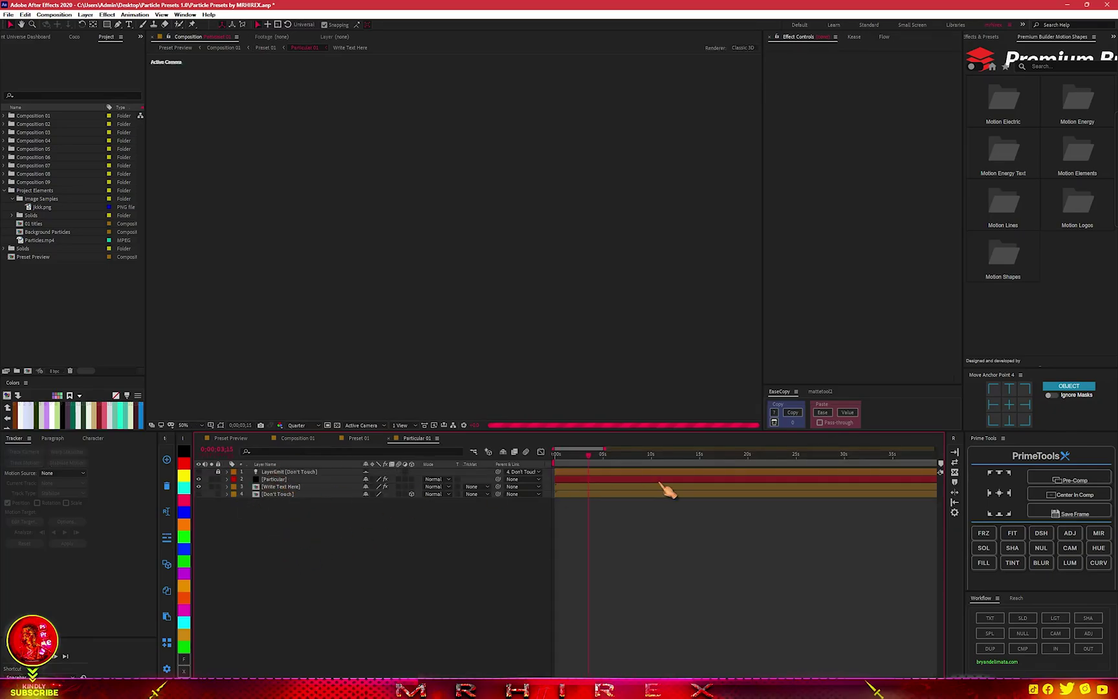
Preview the logo reveal in Particular 01 and examine the effect settings on the Write Text Here and Particular layers.
{"action": "left_click", "coordinate": [576, 455]}
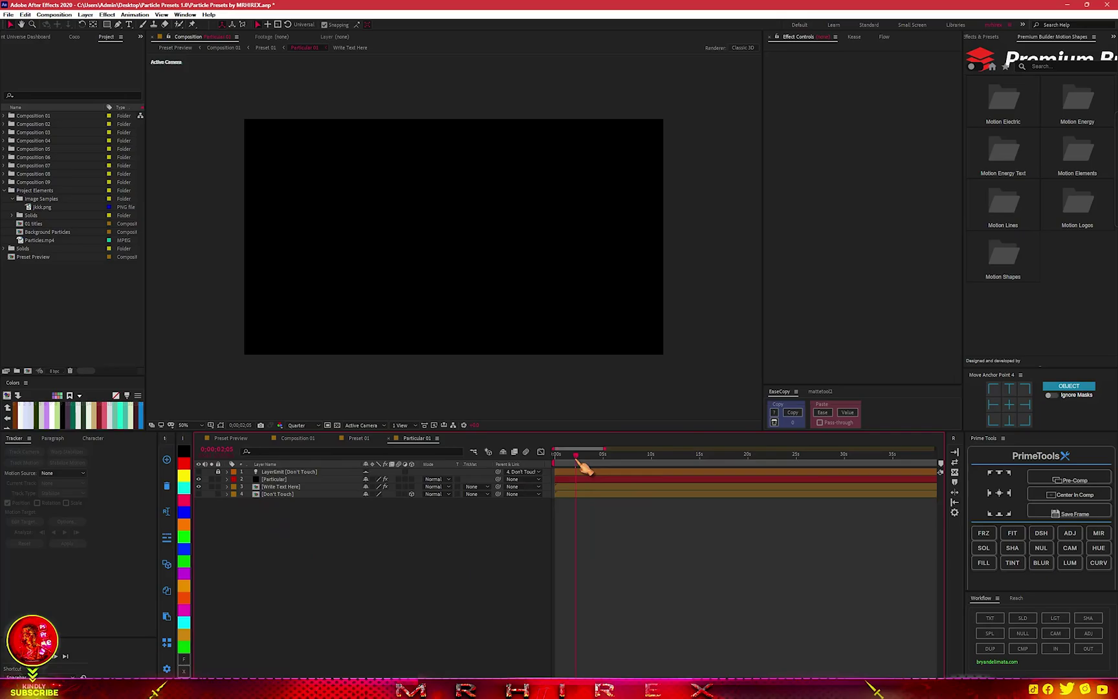
{"action": "left_click_drag", "start_coordinate": [582, 458], "coordinate": [602, 462]}
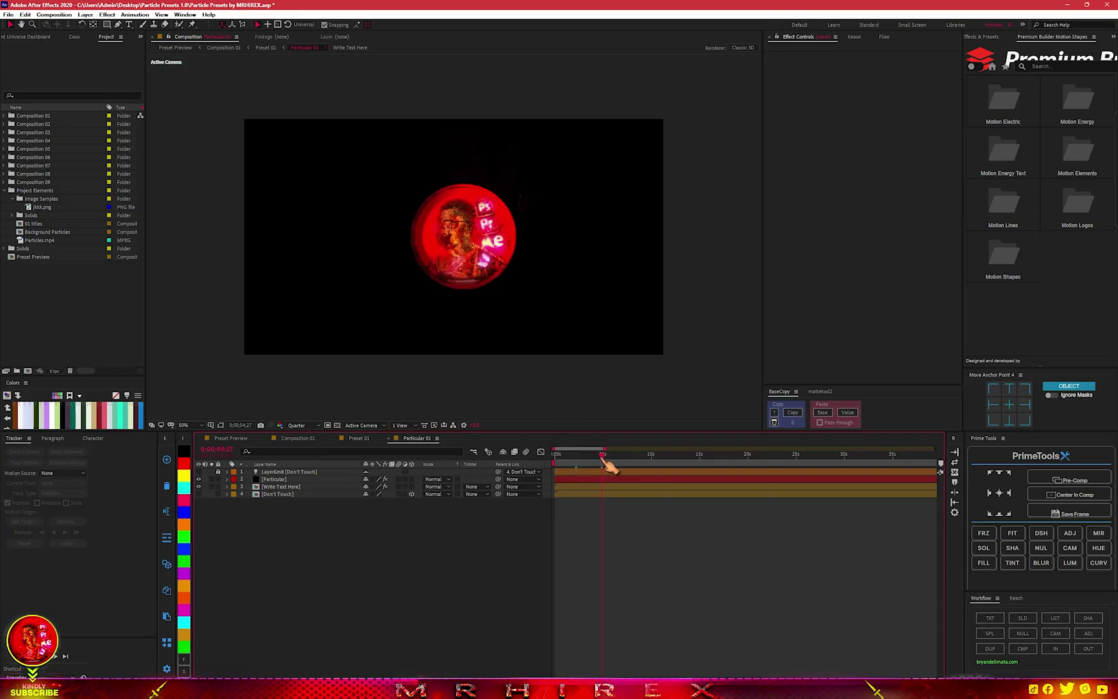
{"action": "scroll", "coordinate": [484, 299], "scroll_direction": "up", "scroll_amount": 2}
{"action": "scroll", "coordinate": [469, 350], "scroll_direction": "down", "scroll_amount": 2}
{"action": "left_click", "coordinate": [287, 488]}
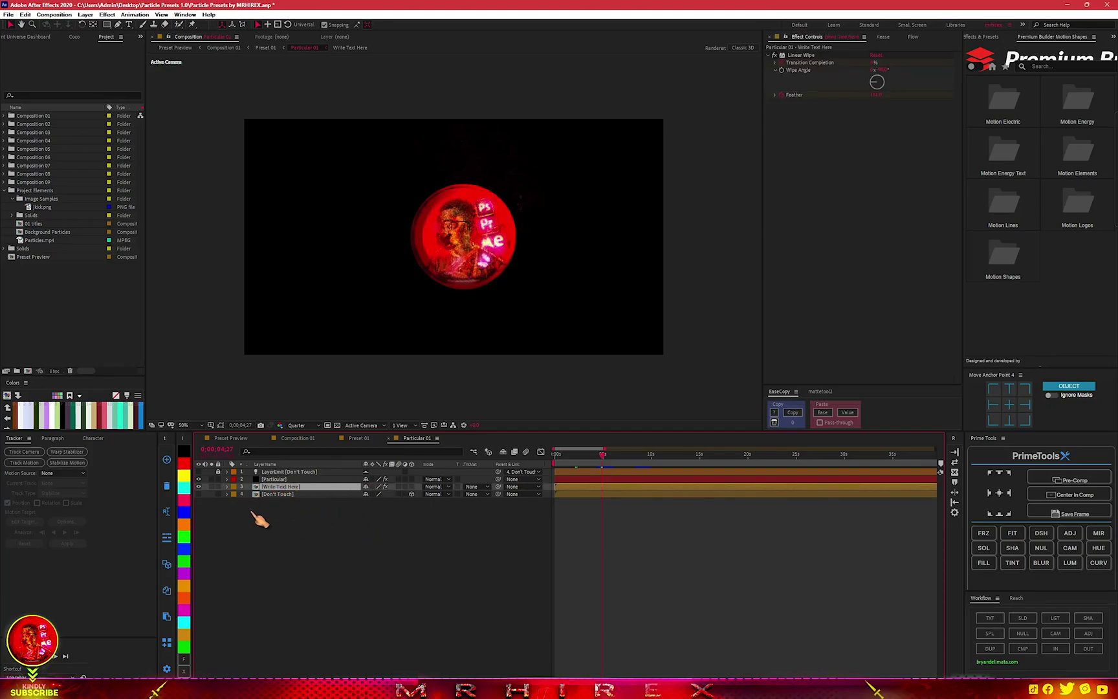
{"action": "left_click", "coordinate": [285, 480]}
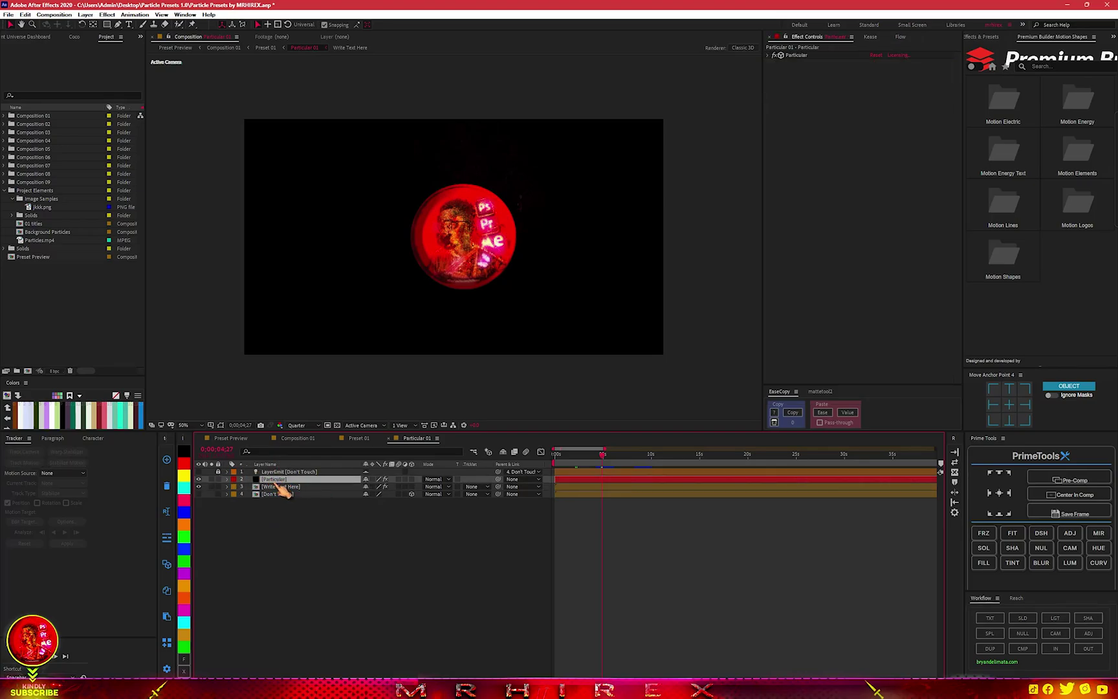
{"action": "left_click", "coordinate": [770, 55]}
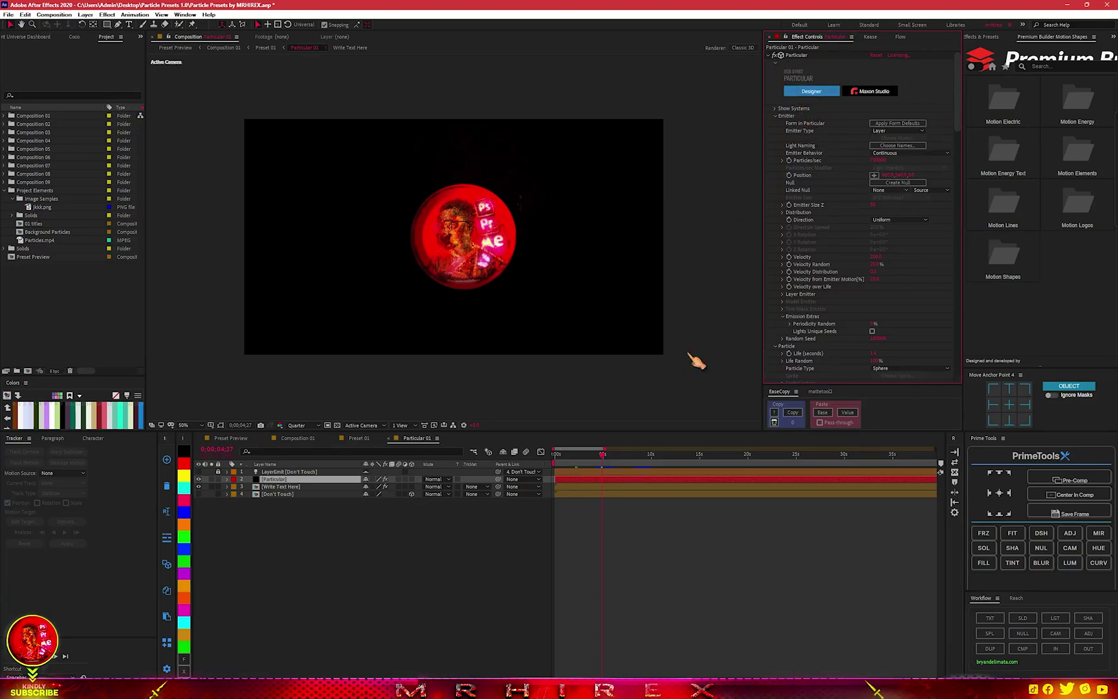
{"action": "left_click", "coordinate": [770, 56]}
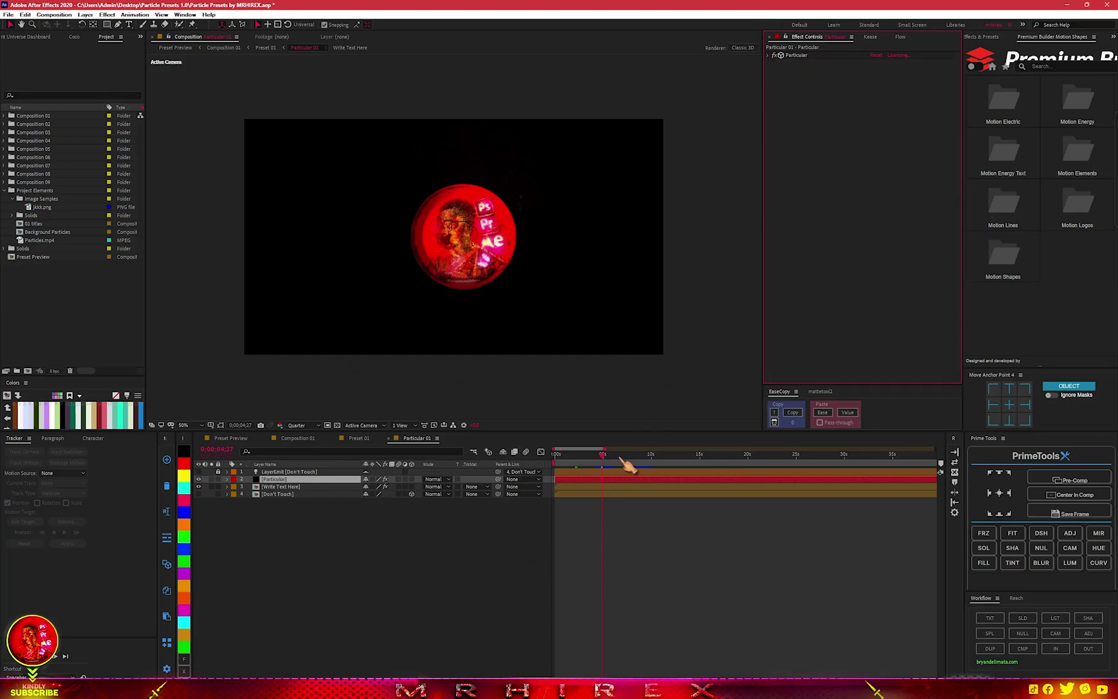
In the Write Text Here composition, hide the logo image layer and add a thin MADE BY title above a bold MRHIREX title.
{"action": "double_click", "coordinate": [297, 488]}
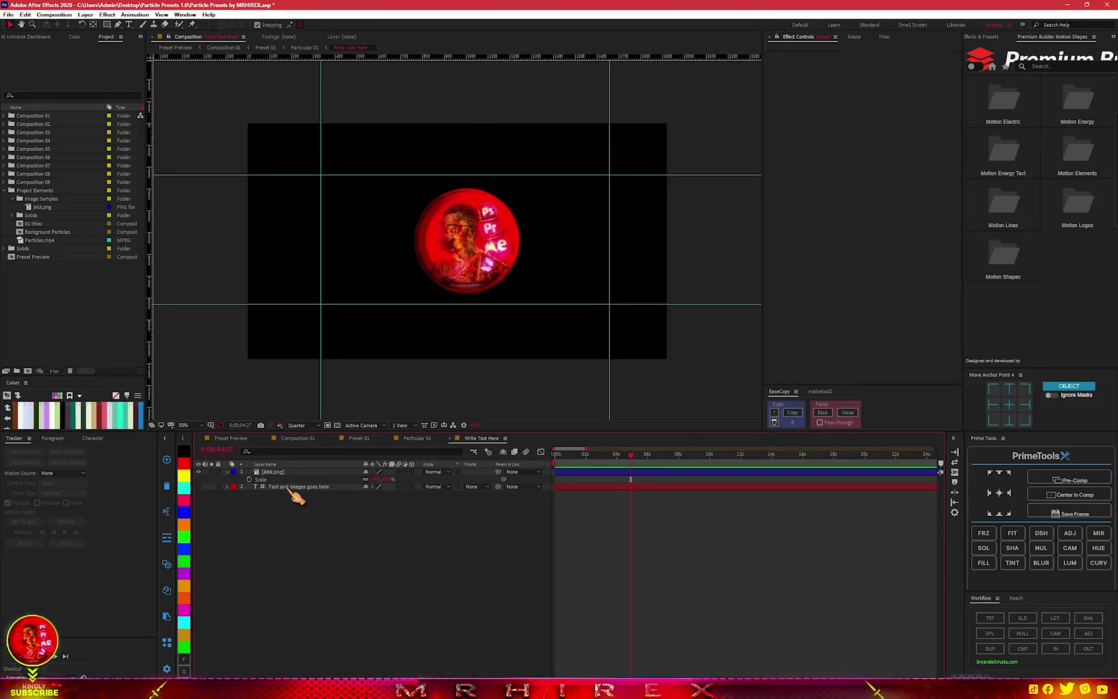
{"action": "left_click", "coordinate": [285, 473]}
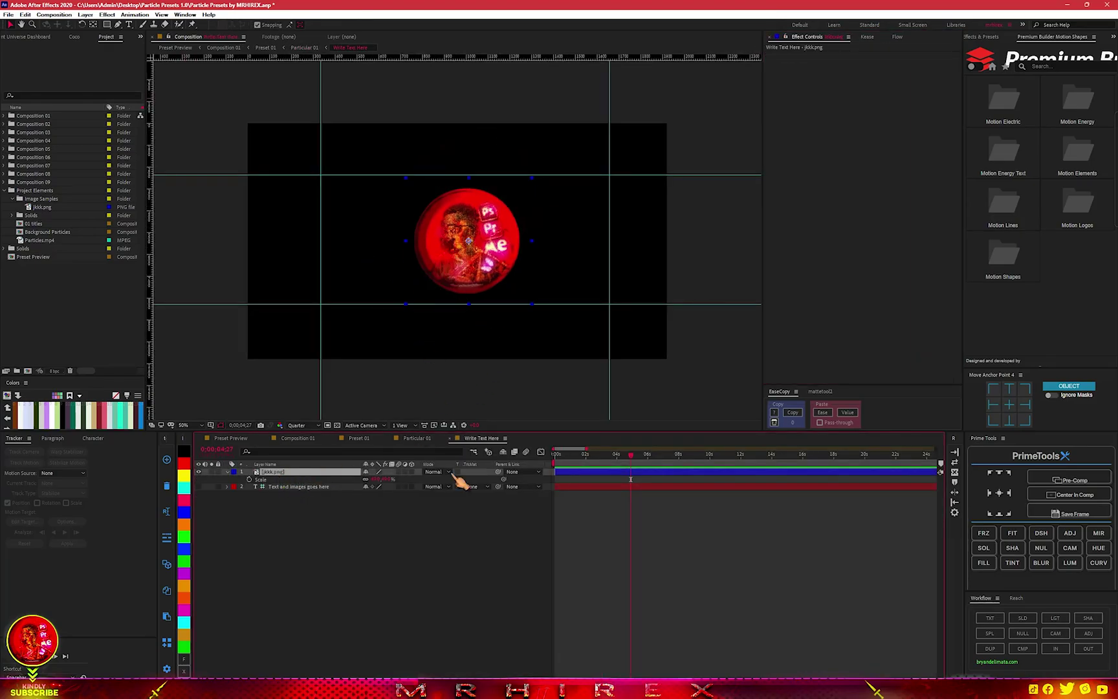
{"action": "left_click", "coordinate": [199, 471]}
{"action": "left_click", "coordinate": [990, 618]}
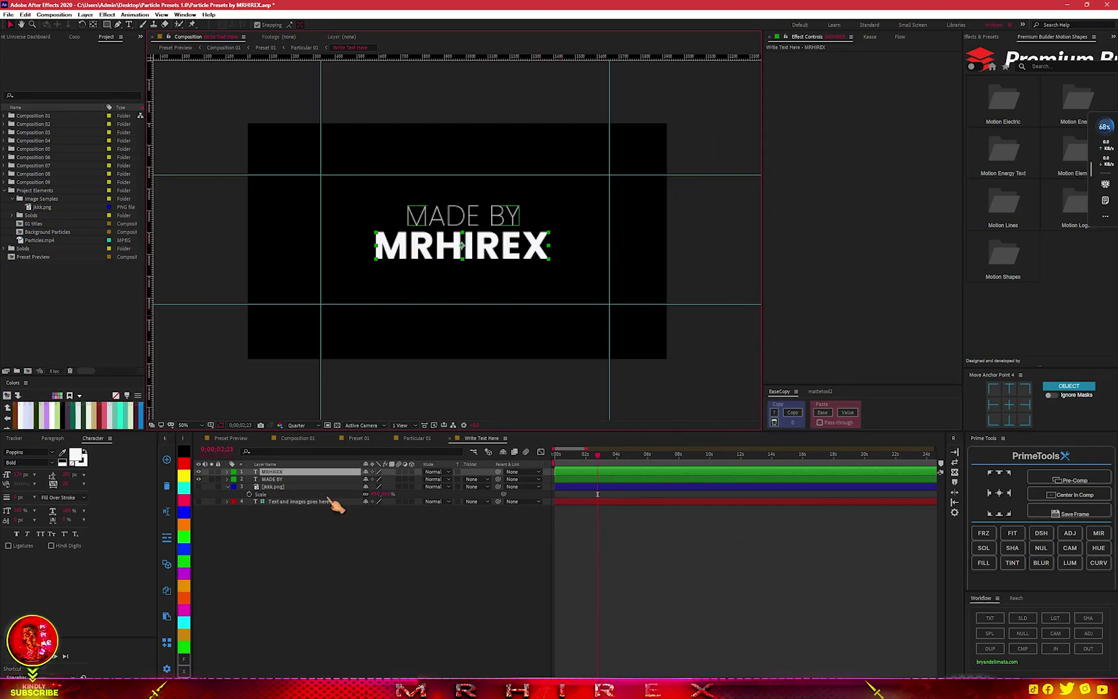
Preview the titles' particle reveal in Particular 01 and return to the Write Text Here composition.
{"action": "left_click", "coordinate": [427, 440]}
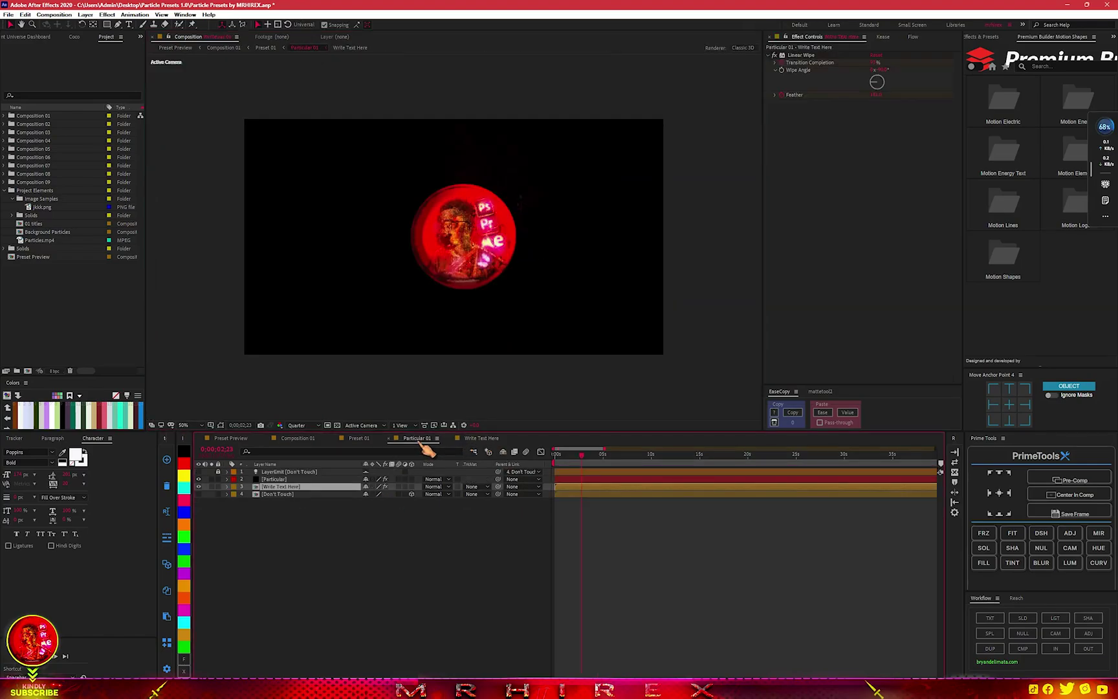
{"action": "mouse_move", "coordinate": [581, 454]}
{"action": "left_mouse_down"}
{"action": "mouse_move", "coordinate": [599, 459]}
{"action": "mouse_move", "coordinate": [586, 457]}
{"action": "left_mouse_up"}
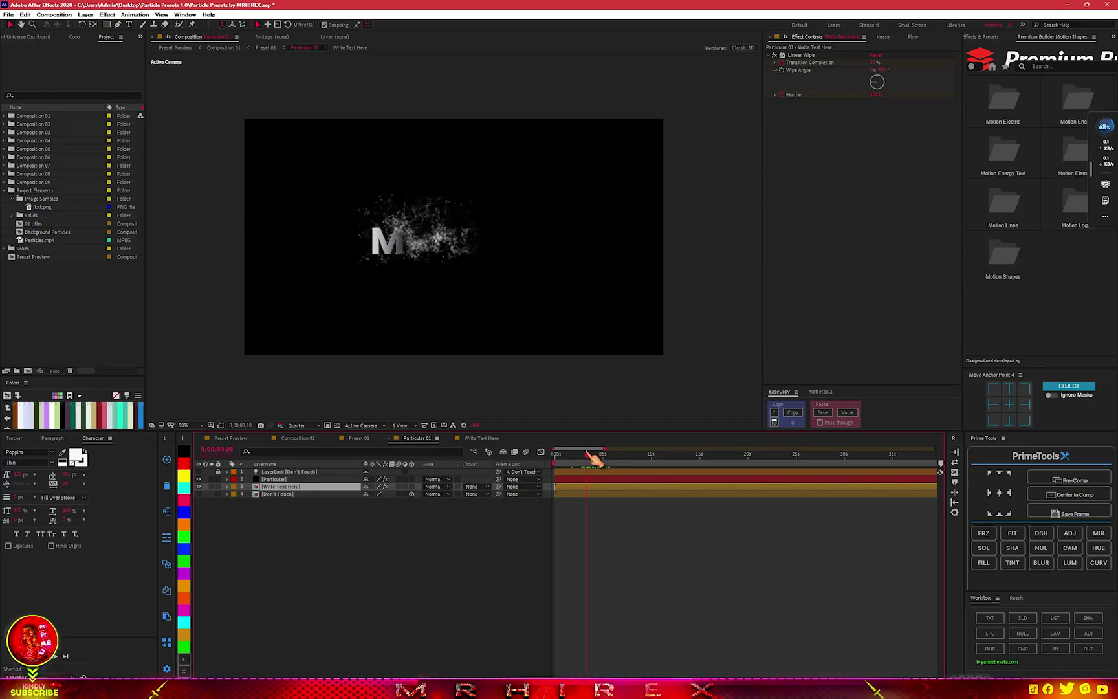
{"action": "double_click", "coordinate": [275, 487]}
{"action": "scroll", "coordinate": [424, 253], "scroll_direction": "up", "scroll_amount": 2}
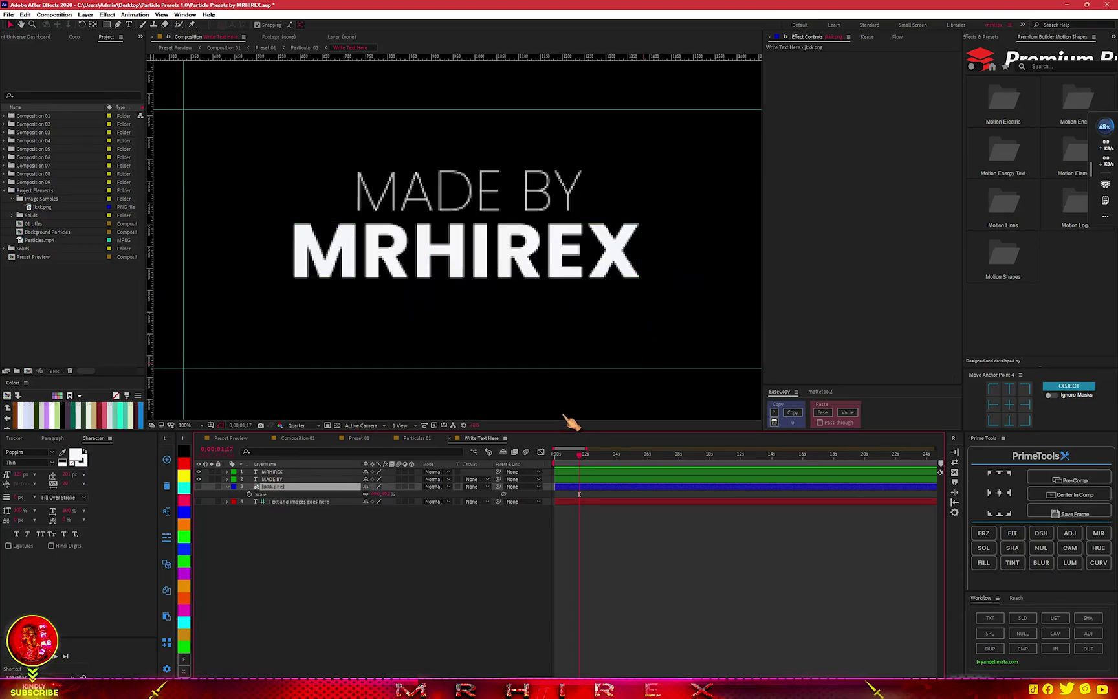
Apply the S_TextureLoops effect to the MRHIREX text layer.
{"action": "key", "text": "ctrl+space"}
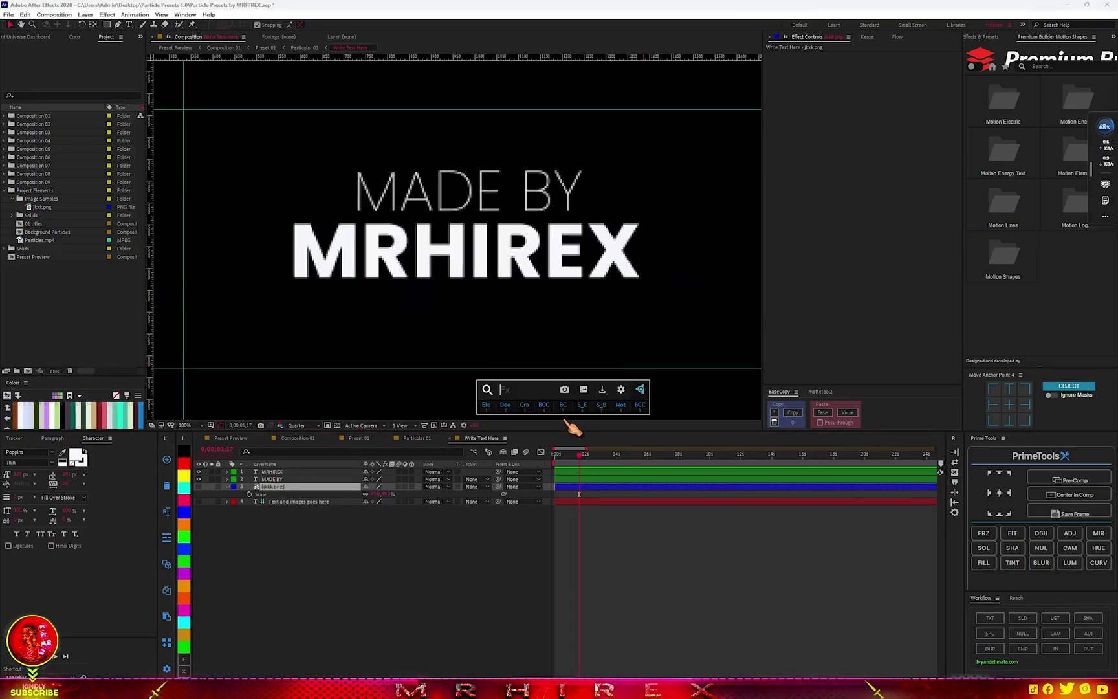
{"action": "left_click", "coordinate": [285, 472]}
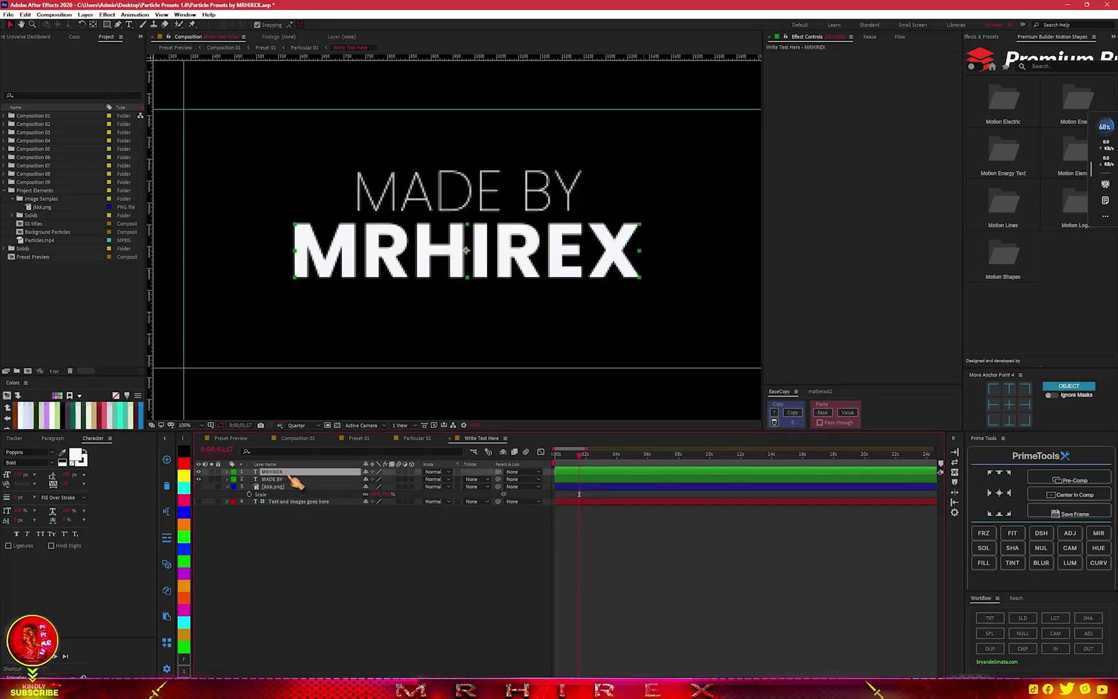
{"action": "key", "text": "ctrl+space"}
{"action": "type", "text": "loop"}
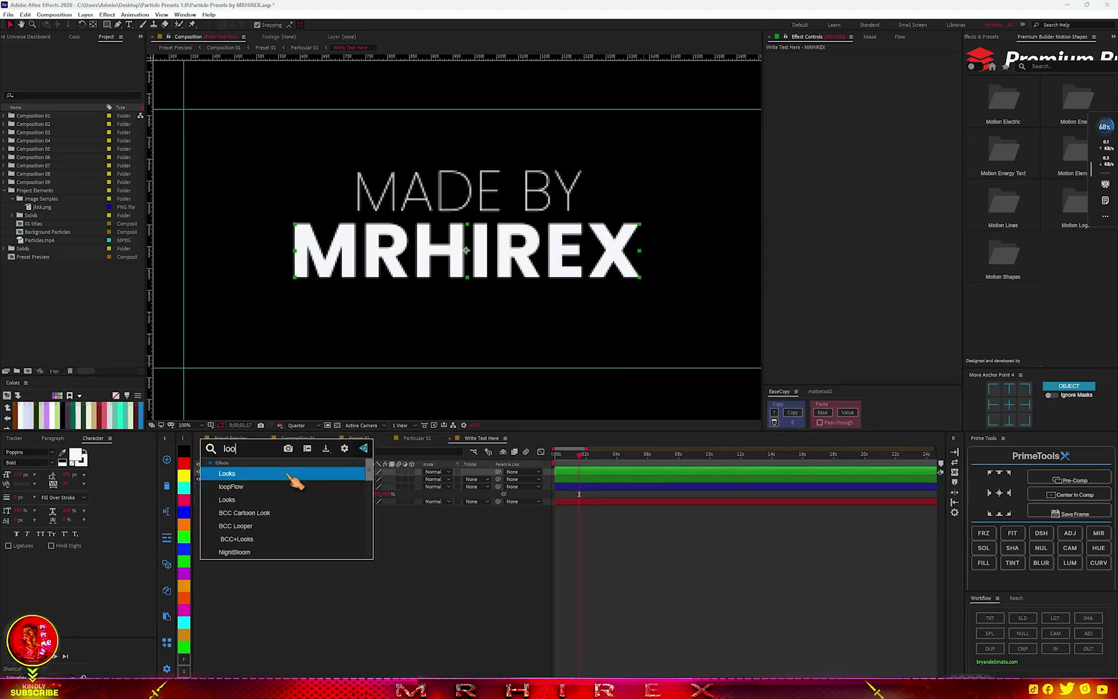
{"action": "left_click", "coordinate": [262, 501]}
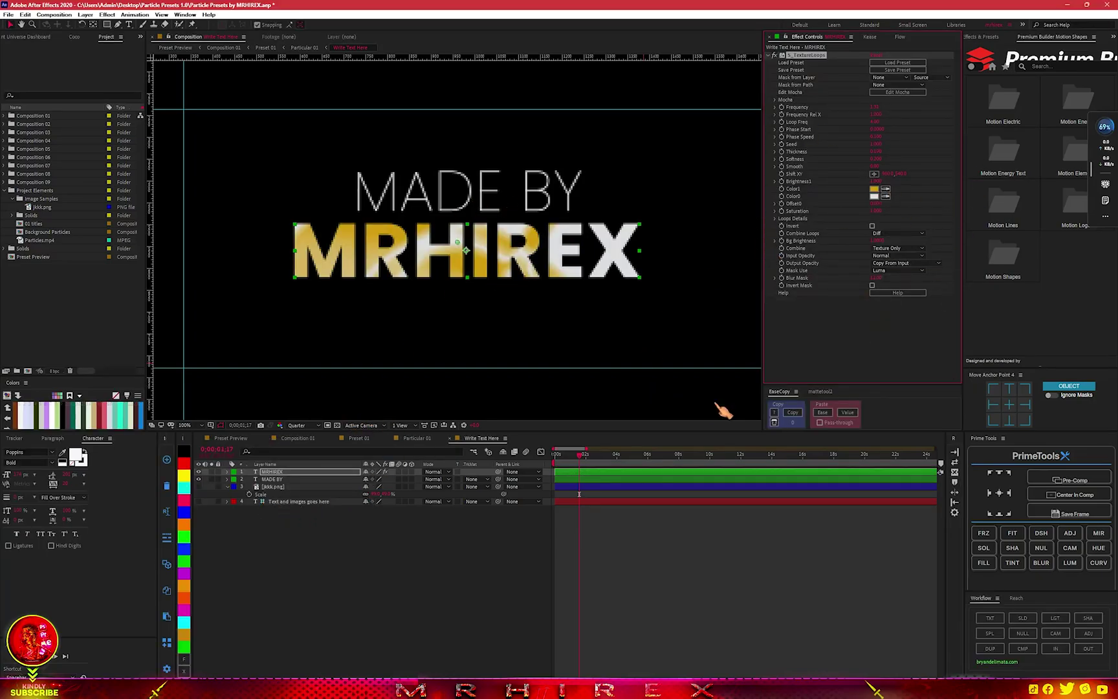
{"action": "scroll", "coordinate": [506, 362], "scroll_direction": "down", "scroll_amount": 3}
{"action": "scroll", "coordinate": [506, 362], "scroll_direction": "up", "scroll_amount": 3}
Add Bevel Alpha to the MRHIREX text layer and increase its Edge Thickness.
{"action": "left_click", "coordinate": [282, 473]}
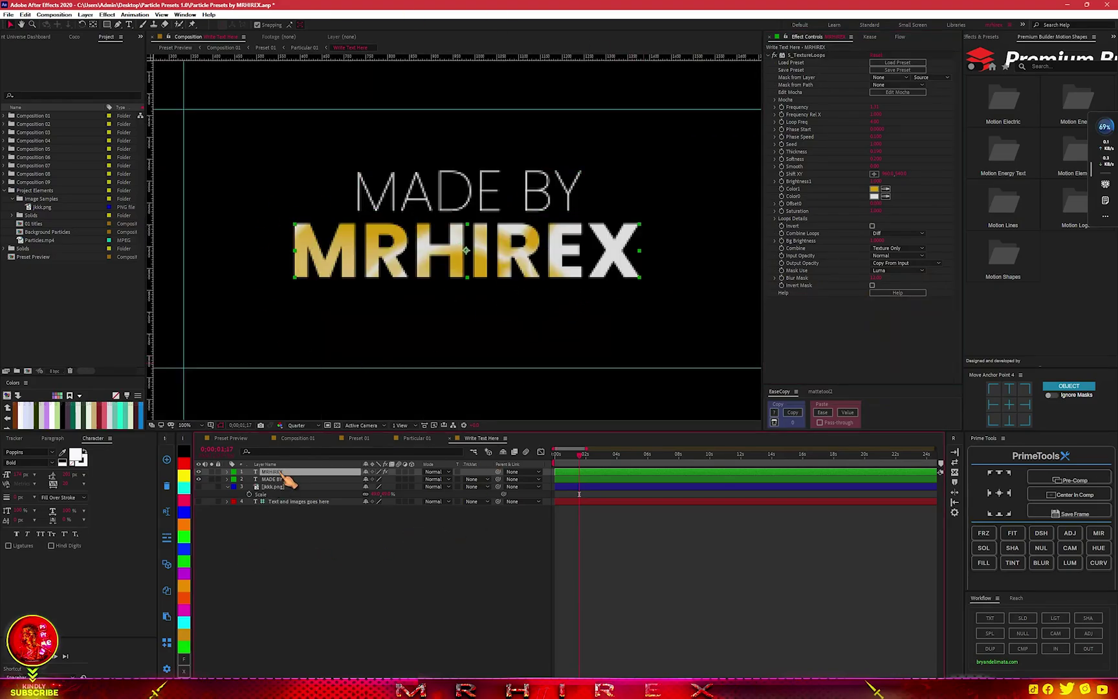
{"action": "key", "text": "ctrl+space"}
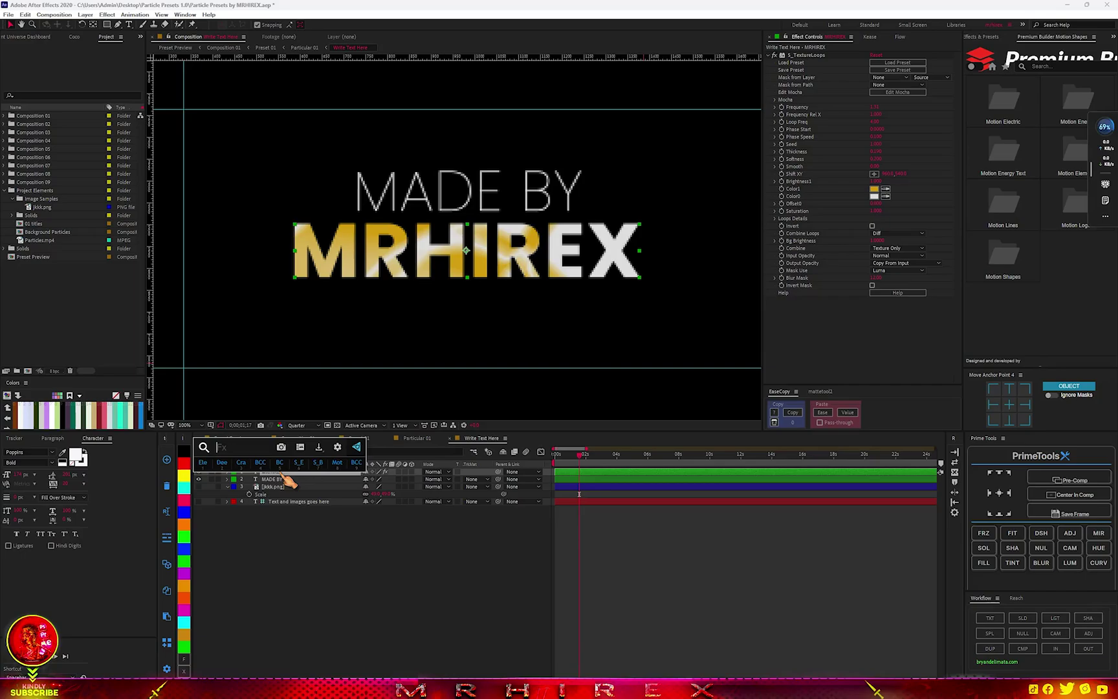
{"action": "type", "text": "bev"}
{"action": "key", "text": "Return"}
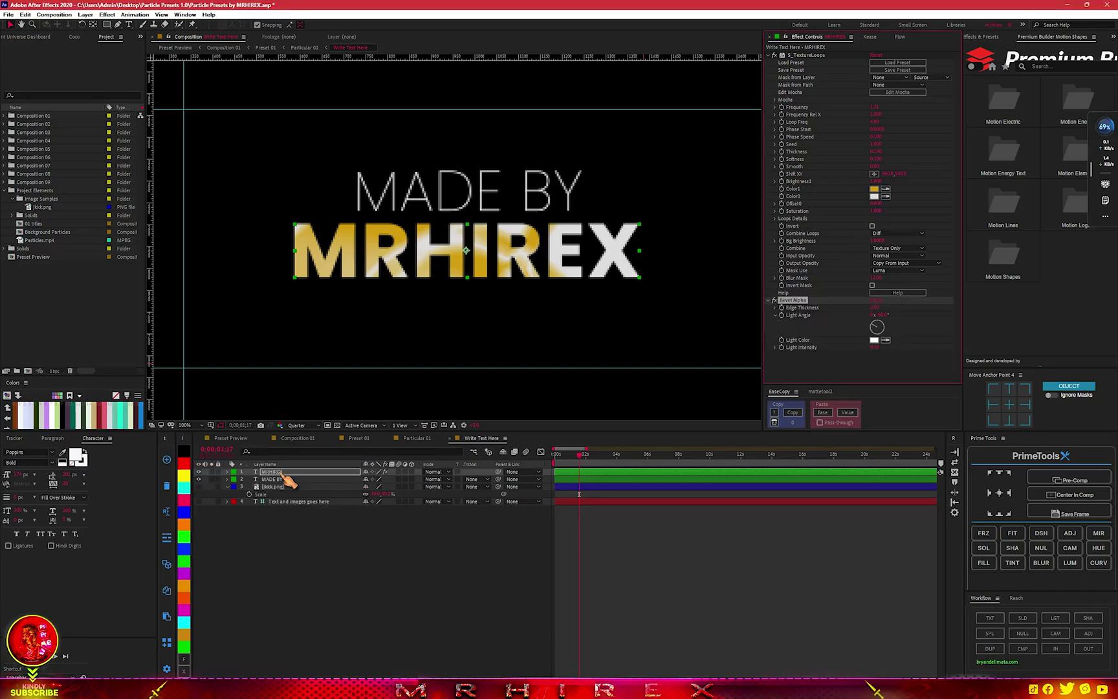
{"action": "left_click_drag", "start_coordinate": [875, 308], "coordinate": [887, 304]}
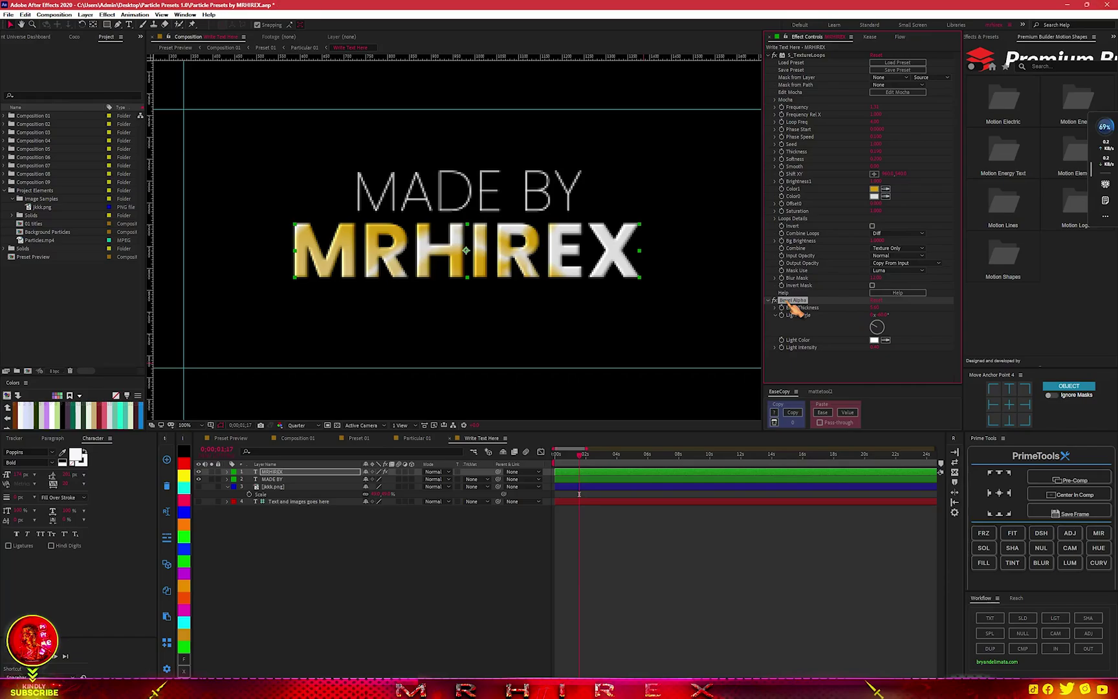
Copy the Bevel Alpha effect from the MRHIREX layer onto the MADE BY text layer.
{"action": "left_click", "coordinate": [275, 479]}
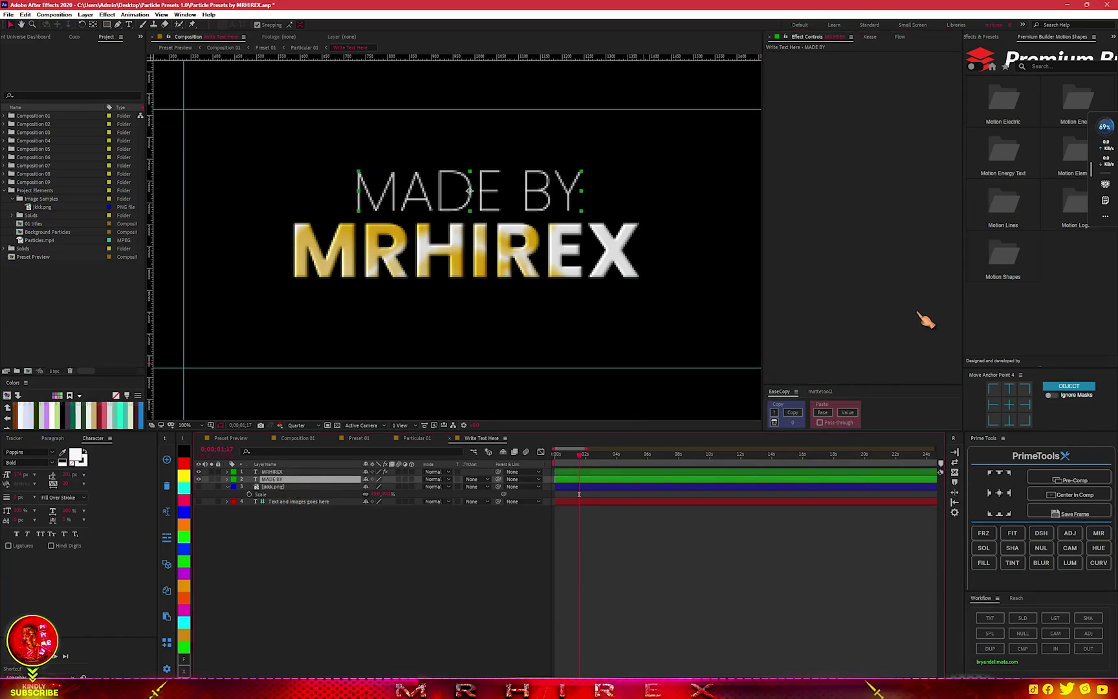
{"action": "left_click", "coordinate": [915, 313]}
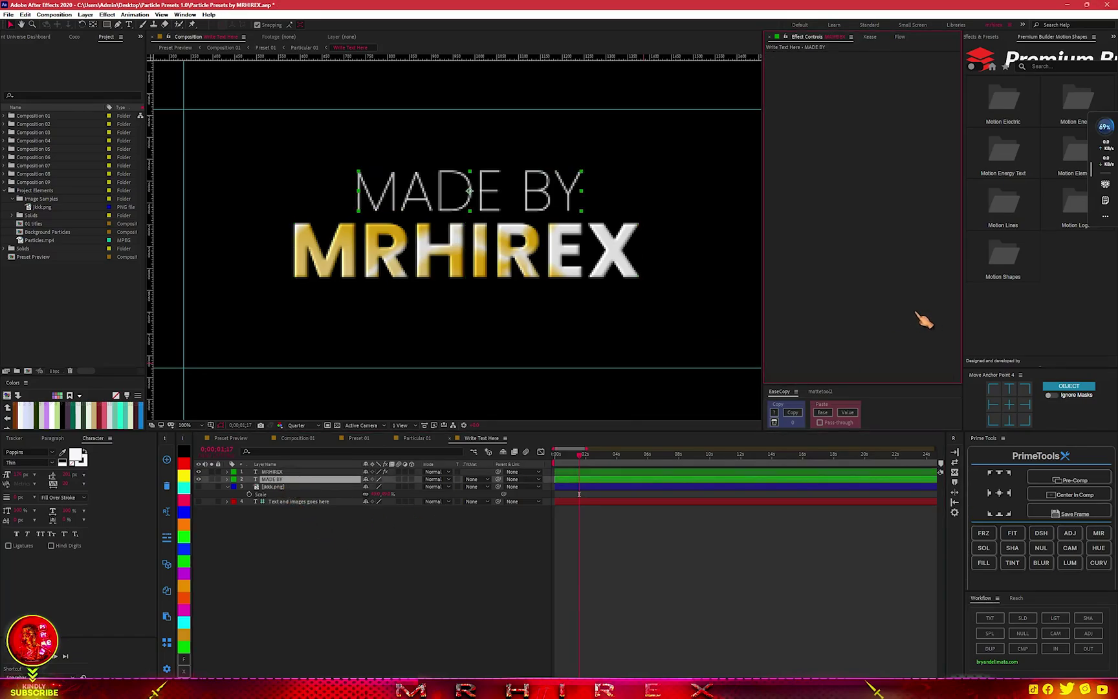
{"action": "key", "text": "ctrl+v"}
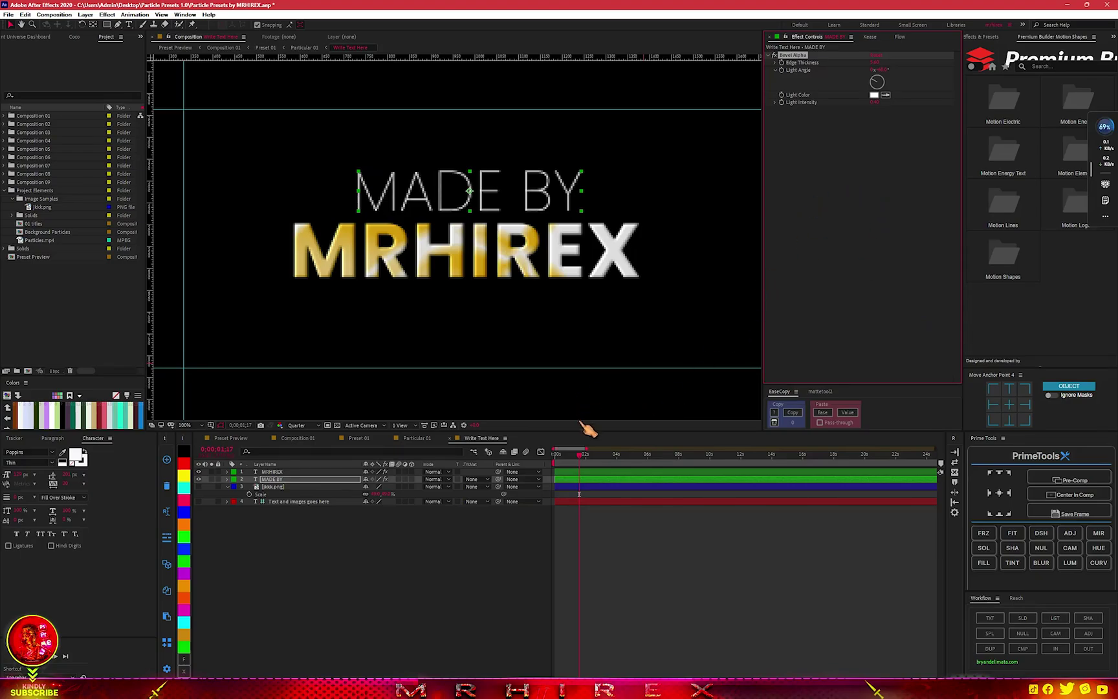
Preview the beveled titles' particle animation in the Particular 01 composition.
{"action": "left_click", "coordinate": [428, 439]}
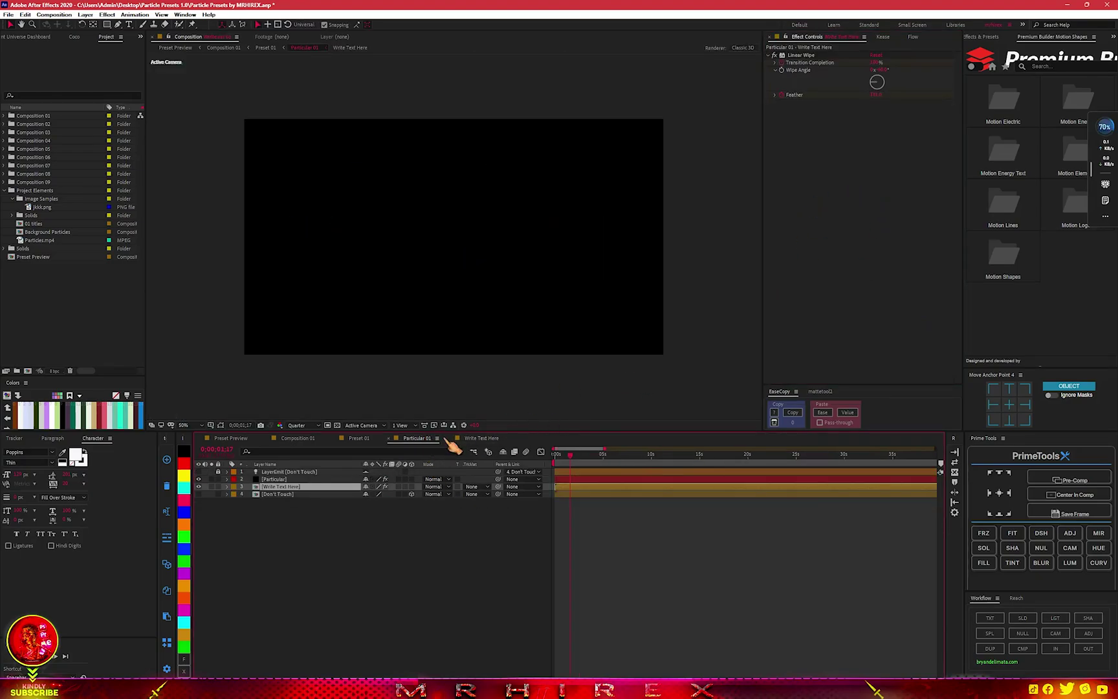
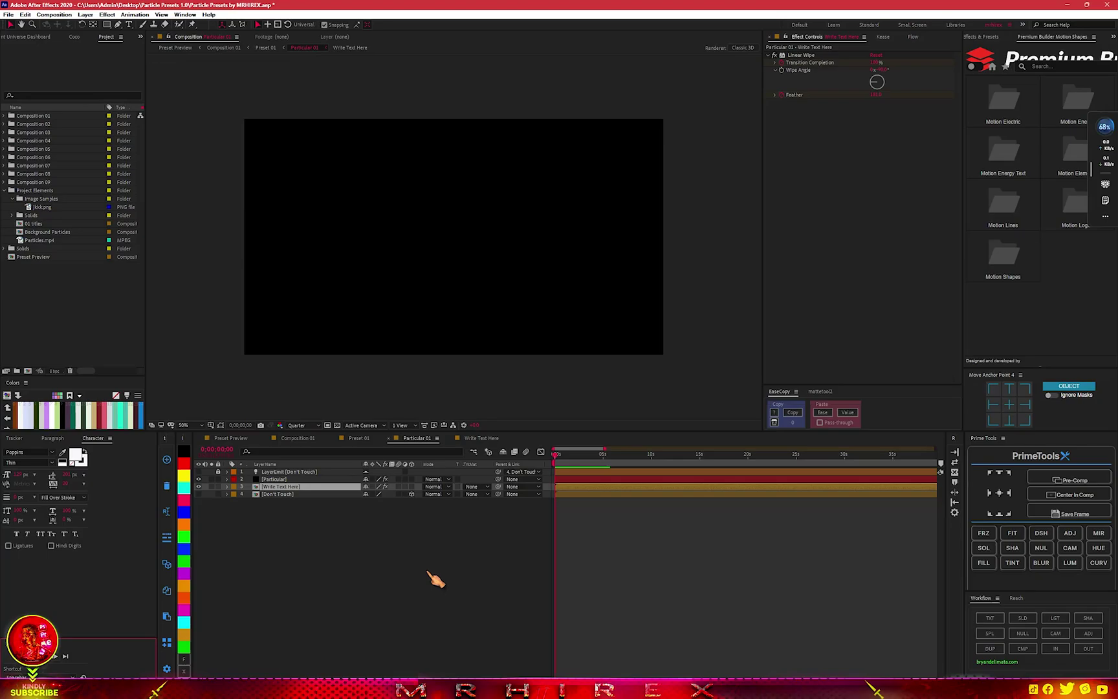
{"action": "left_click", "coordinate": [677, 433]}
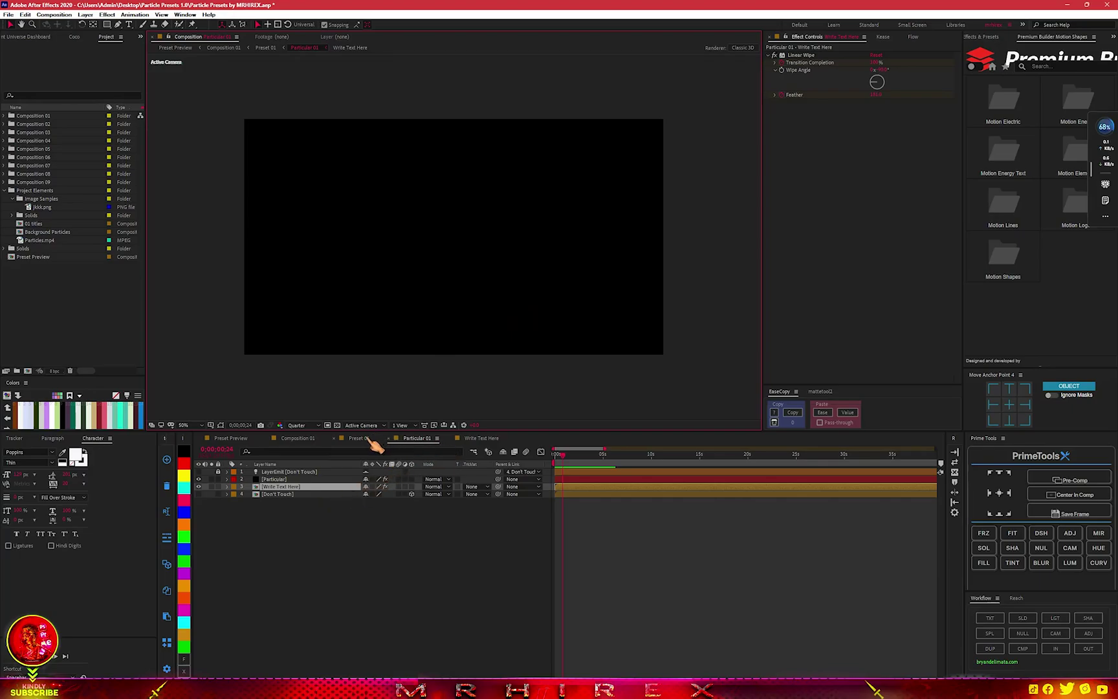
In Preset Preview, hide the Background Particles and Background layers and move the playhead to 0;00;02;09.
{"action": "left_click", "coordinate": [298, 438]}
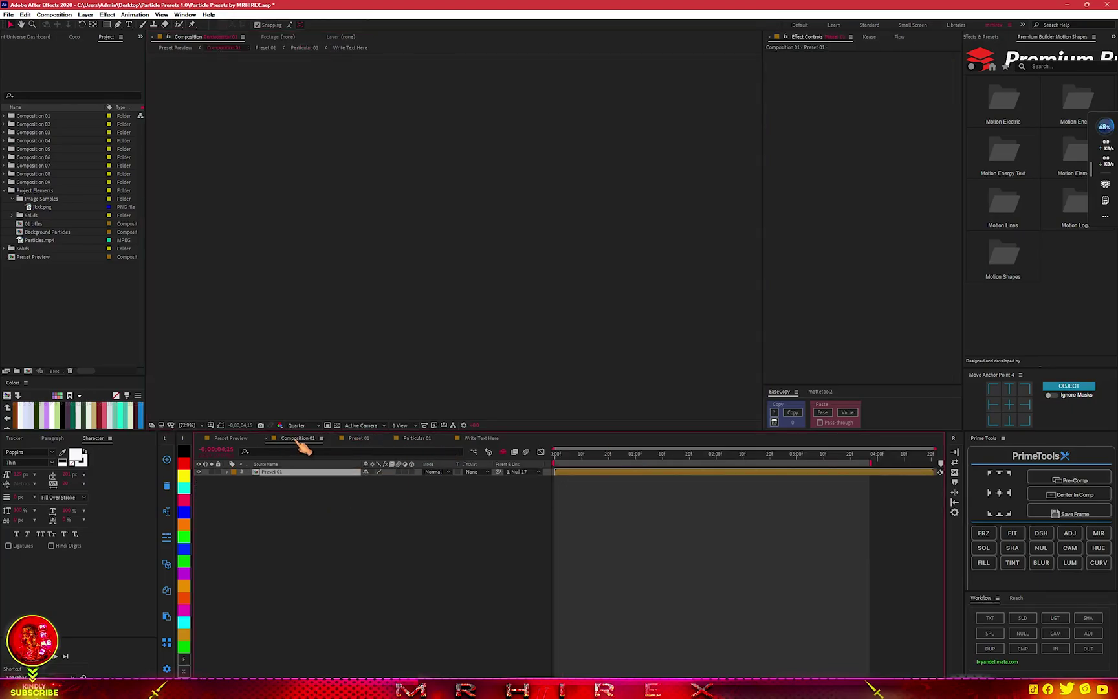
{"action": "left_click", "coordinate": [238, 439]}
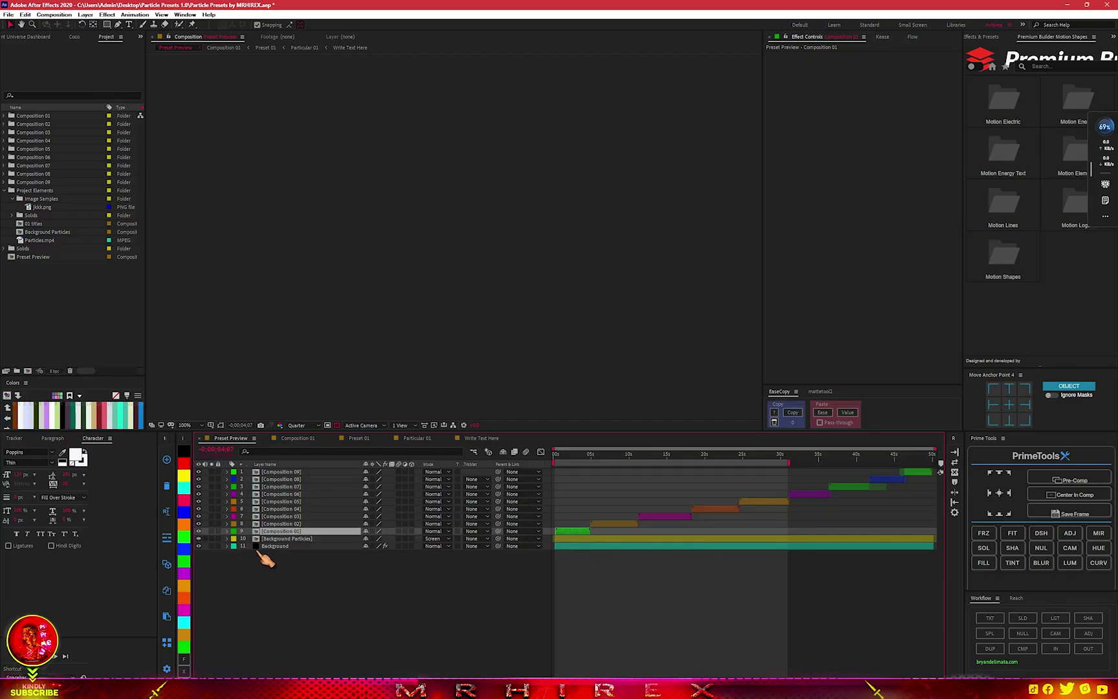
{"action": "left_click", "coordinate": [200, 549]}
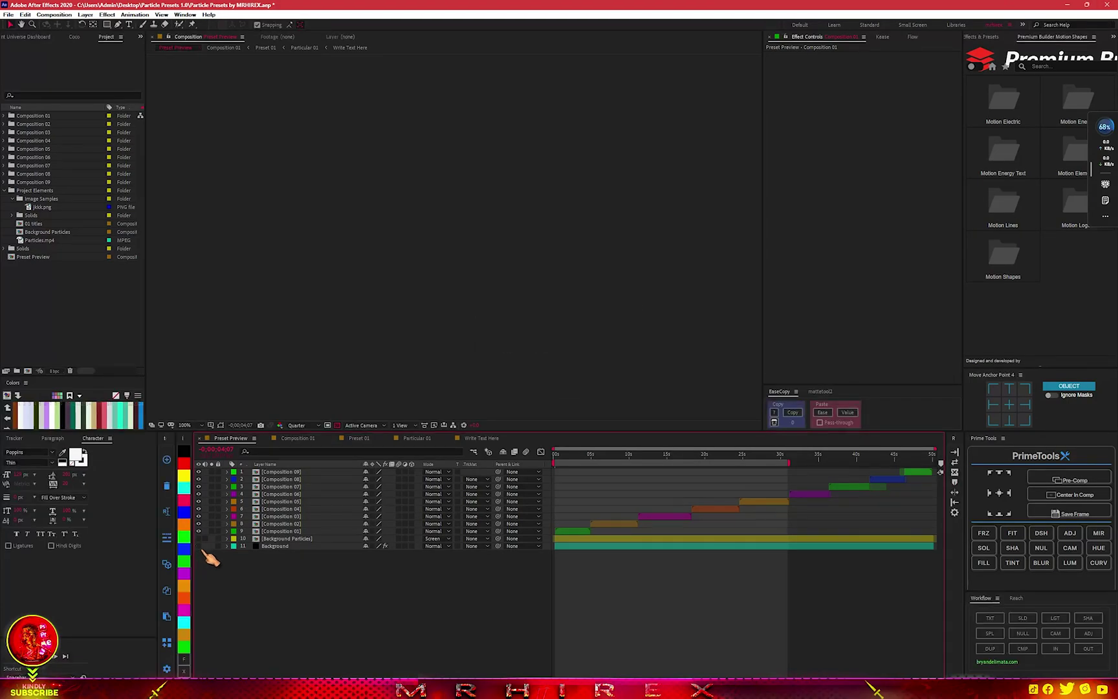
{"action": "left_click", "coordinate": [577, 456]}
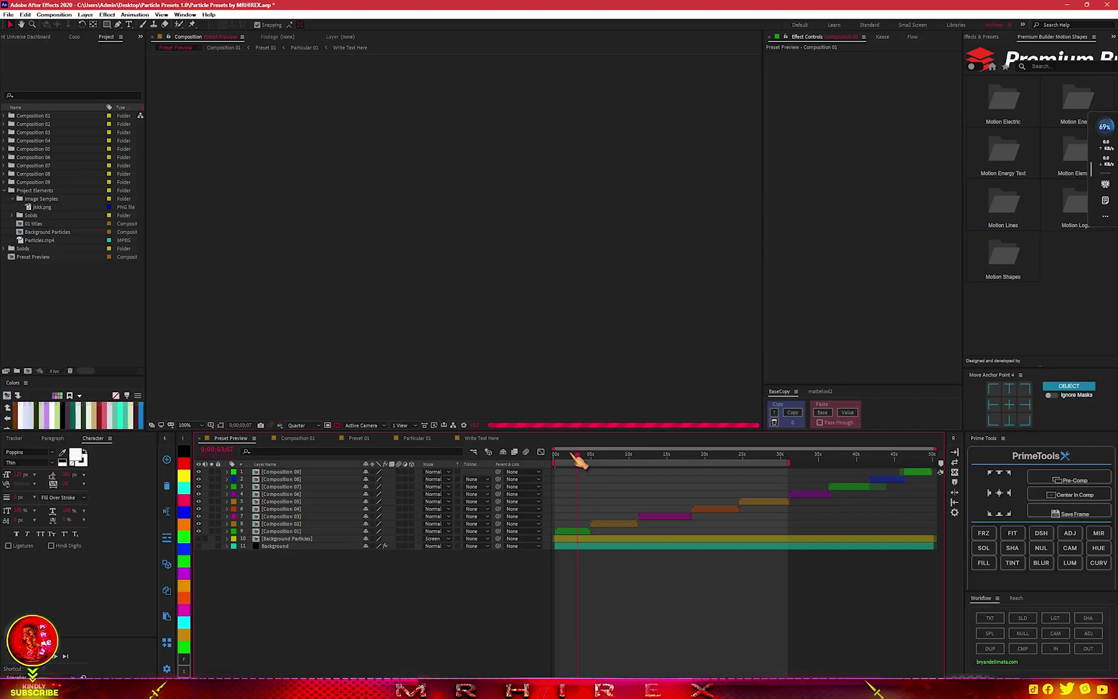
{"action": "left_click", "coordinate": [571, 455]}
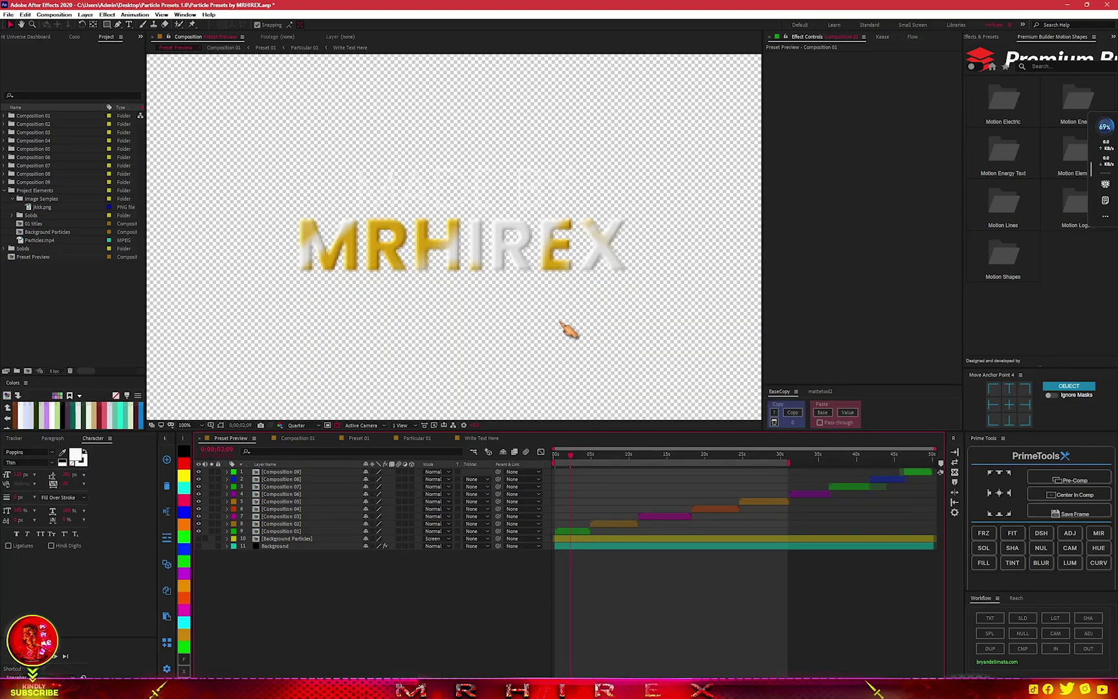
Shorten the Preset Preview work area so it ends near the end of the Composition 01 layer.
{"action": "key", "text": "comma"}
{"action": "key", "text": "period"}
{"action": "mouse_move", "coordinate": [792, 463]}
{"action": "left_mouse_down"}
{"action": "mouse_move", "coordinate": [577, 475]}
{"action": "mouse_move", "coordinate": [588, 486]}
{"action": "left_mouse_up"}
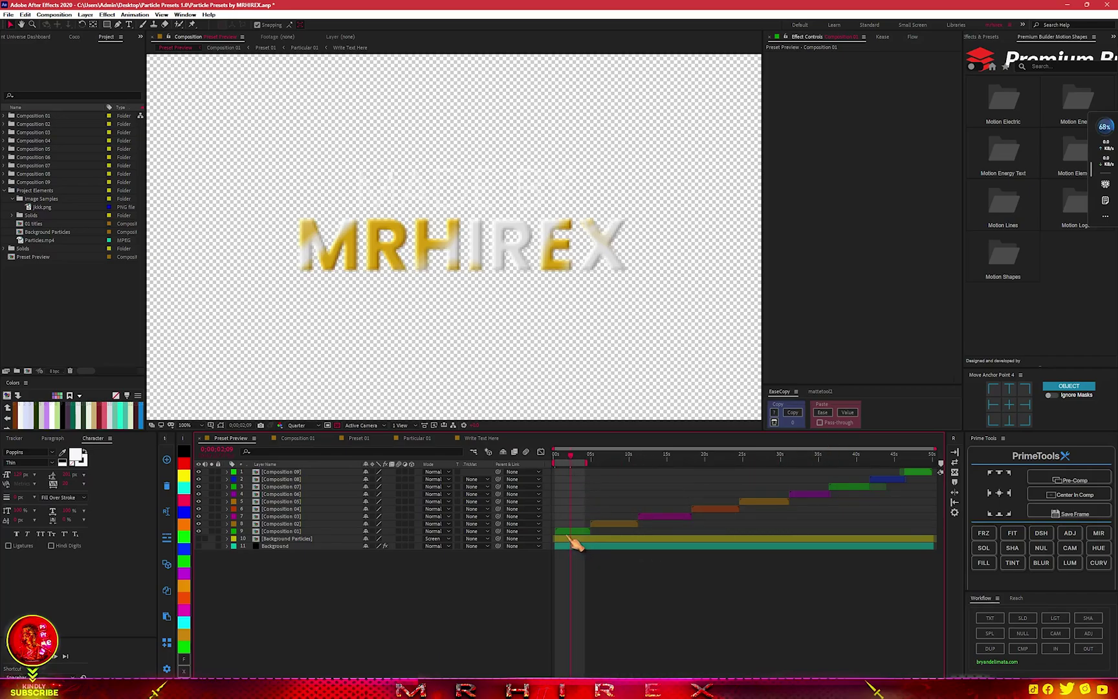
{"action": "key", "text": "ctrl+Up"}
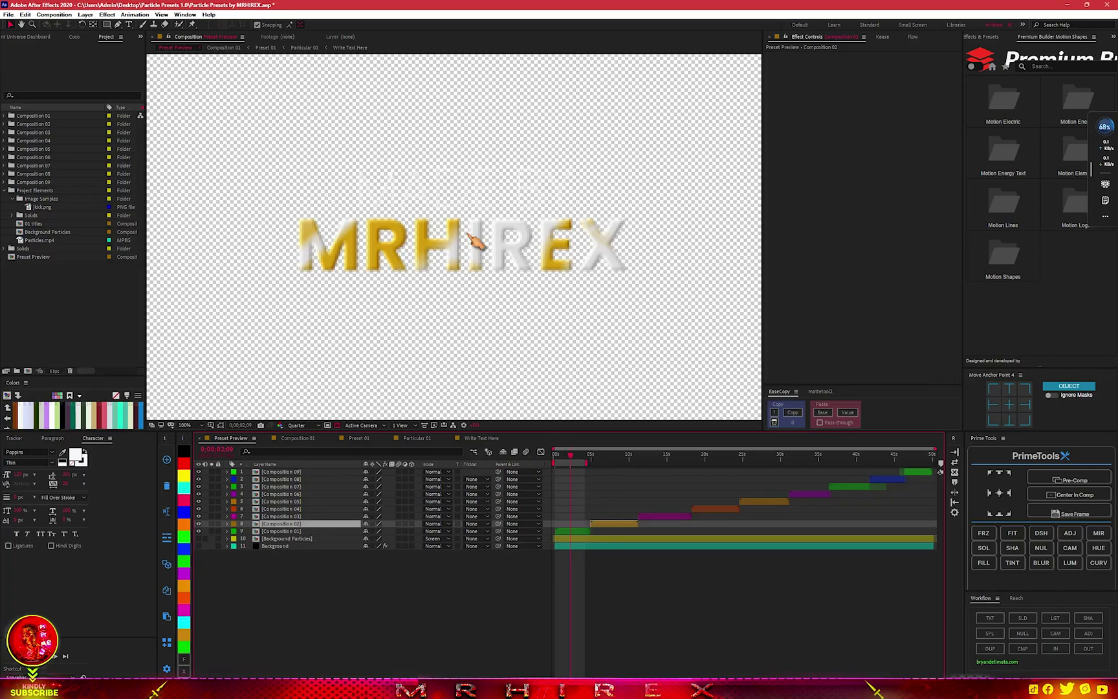
{"action": "scroll", "coordinate": [388, 291], "scroll_direction": "down", "scroll_amount": 2}
{"action": "scroll", "coordinate": [382, 287], "scroll_direction": "up", "scroll_amount": 2}
{"action": "scroll", "coordinate": [424, 342], "scroll_direction": "down", "scroll_amount": 2}
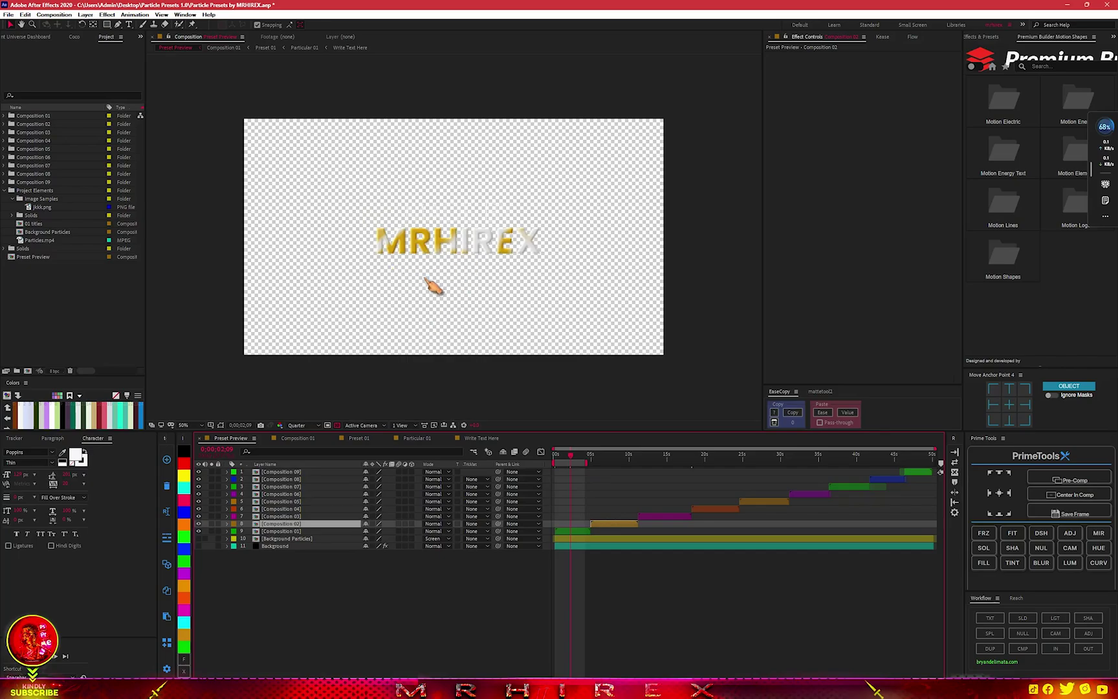
{"action": "scroll", "coordinate": [443, 314], "scroll_direction": "up", "scroll_amount": 2}
{"action": "scroll", "coordinate": [474, 313], "scroll_direction": "down", "scroll_amount": 2}
{"action": "scroll", "coordinate": [473, 285], "scroll_direction": "up", "scroll_amount": 2}
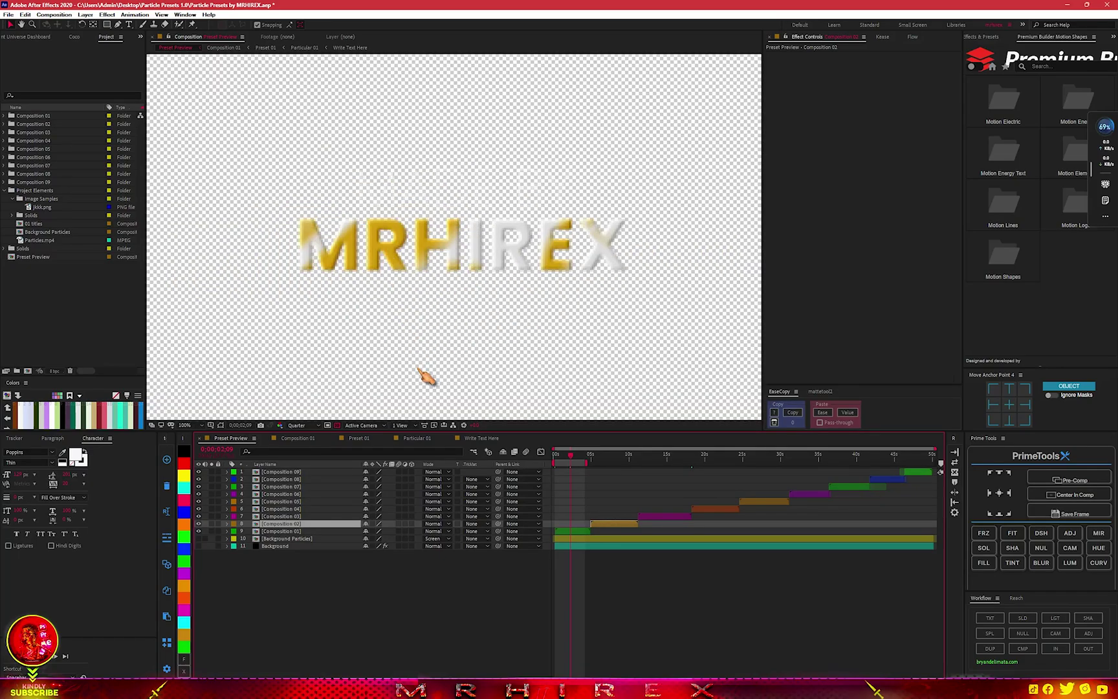
{"action": "scroll", "coordinate": [462, 300], "scroll_direction": "down", "scroll_amount": 2}
{"action": "scroll", "coordinate": [462, 271], "scroll_direction": "up", "scroll_amount": 4}
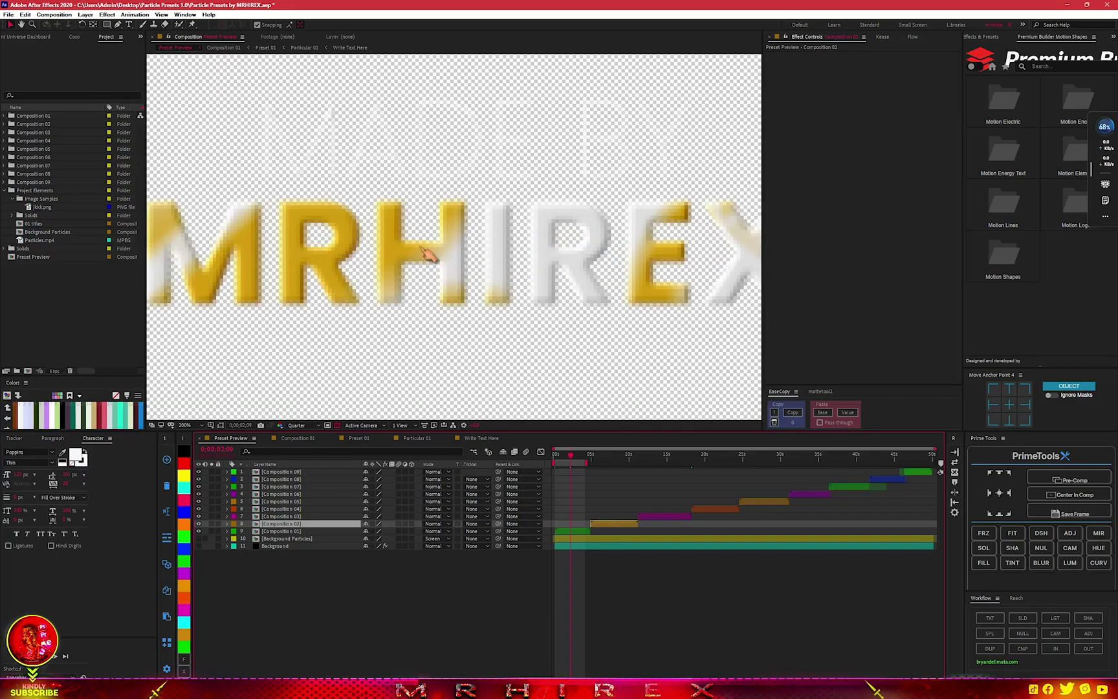
{"action": "scroll", "coordinate": [408, 360], "scroll_direction": "down", "scroll_amount": 4}
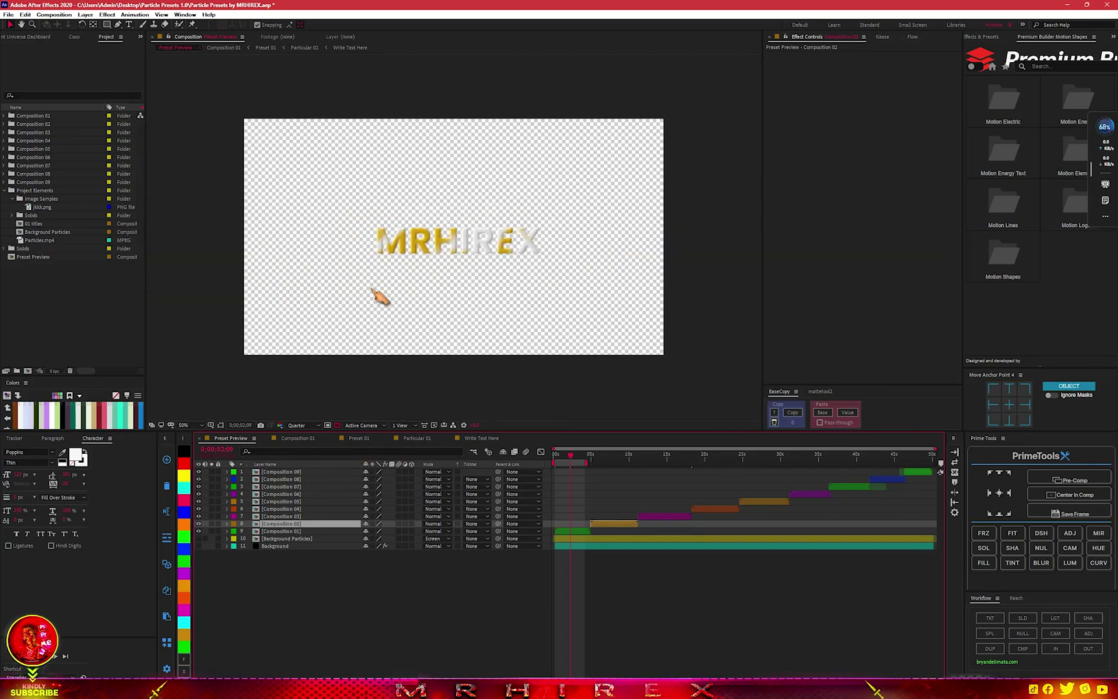
{"action": "scroll", "coordinate": [447, 291], "scroll_direction": "up", "scroll_amount": 3}
{"action": "scroll", "coordinate": [456, 297], "scroll_direction": "down", "scroll_amount": 3}
{"action": "scroll", "coordinate": [514, 337], "scroll_direction": "up", "scroll_amount": 2}
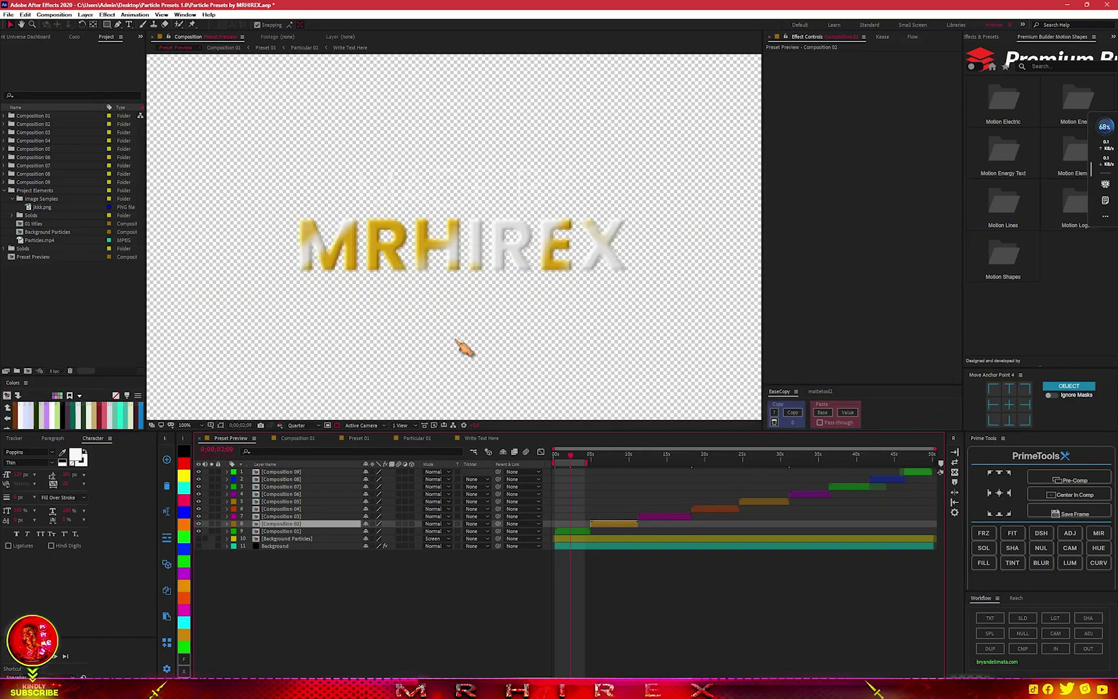
{"action": "scroll", "coordinate": [550, 281], "scroll_direction": "down", "scroll_amount": 1}
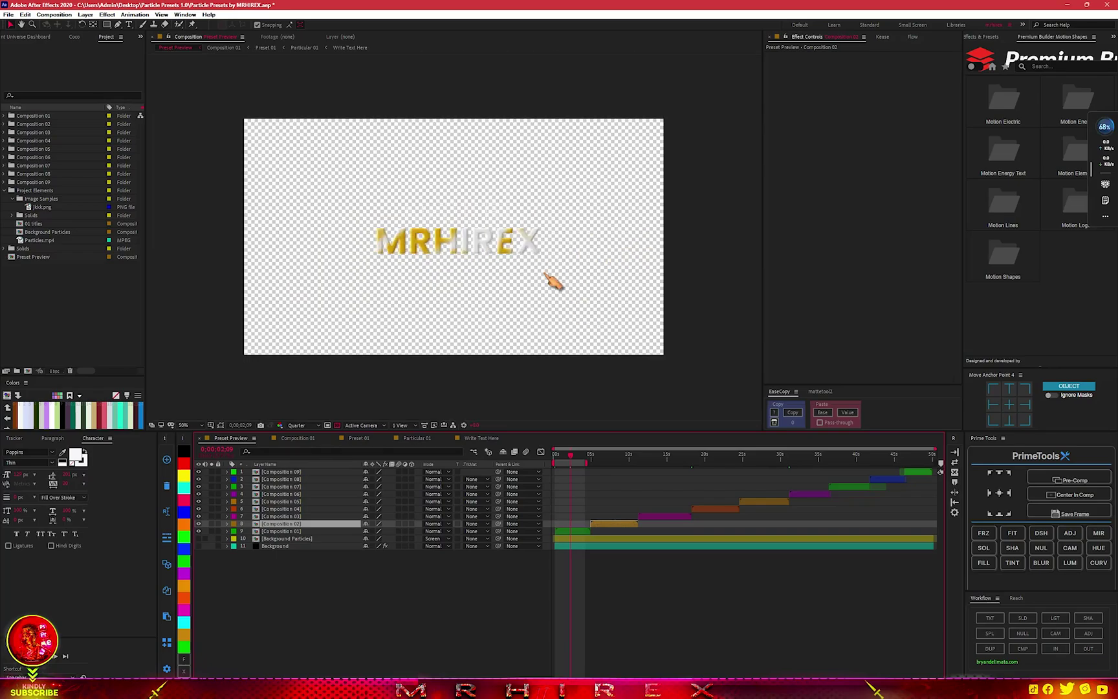
{"action": "scroll", "coordinate": [546, 280], "scroll_direction": "up", "scroll_amount": 1}
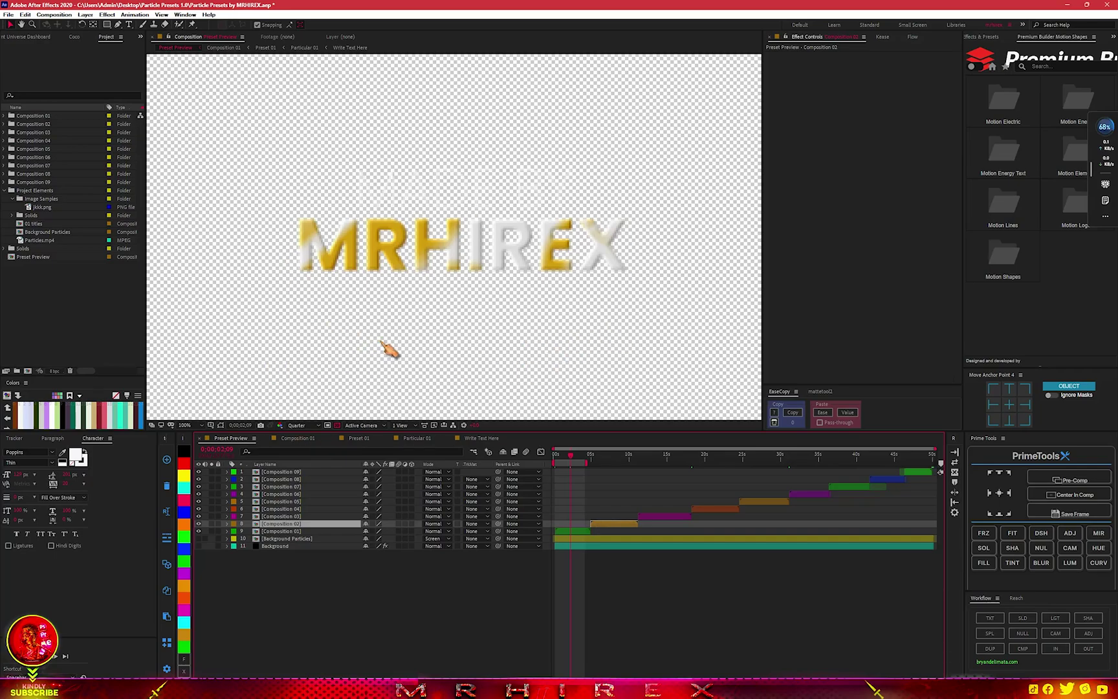
{"action": "key", "text": "comma"}
{"action": "key", "text": "comma"}
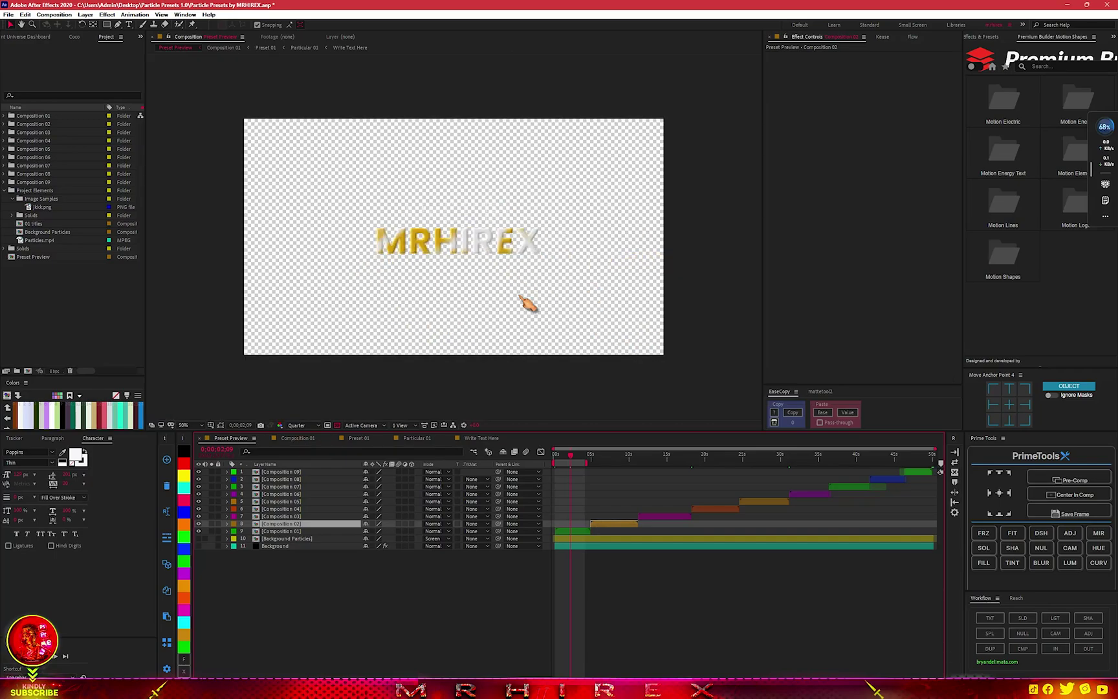
{"action": "key", "text": "comma"}
{"action": "key", "text": "comma"}
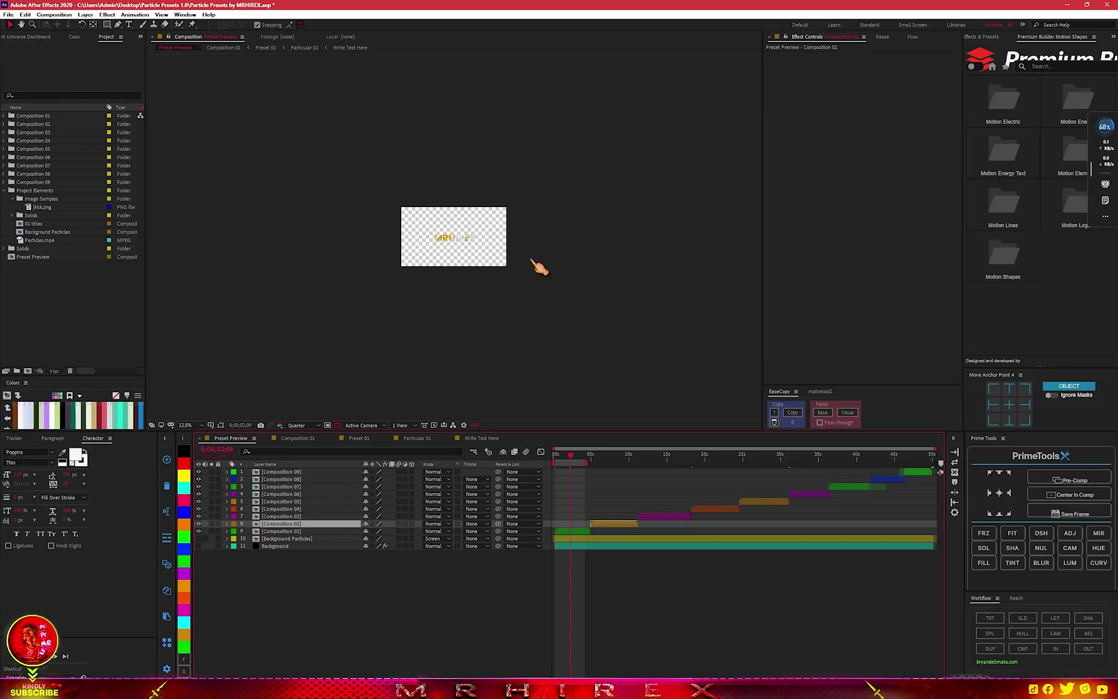
{"action": "key", "text": "period"}
{"action": "key", "text": "period"}
{"action": "key", "text": "period"}
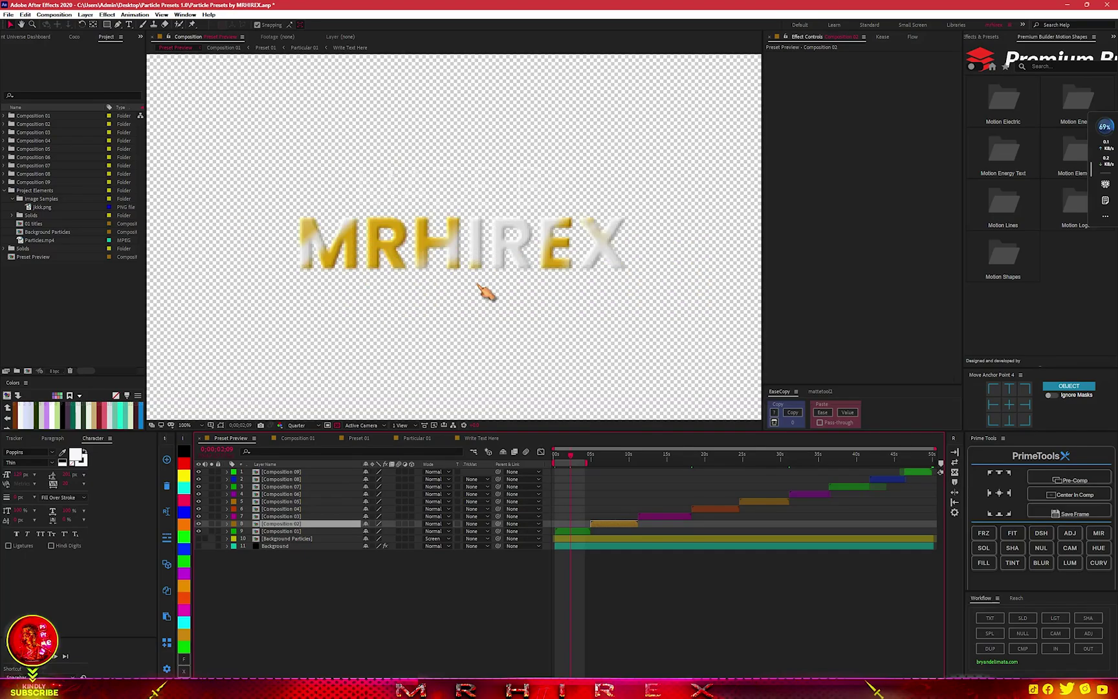
{"action": "key", "text": "comma"}
{"action": "key", "text": "period"}
{"action": "key", "text": "comma"}
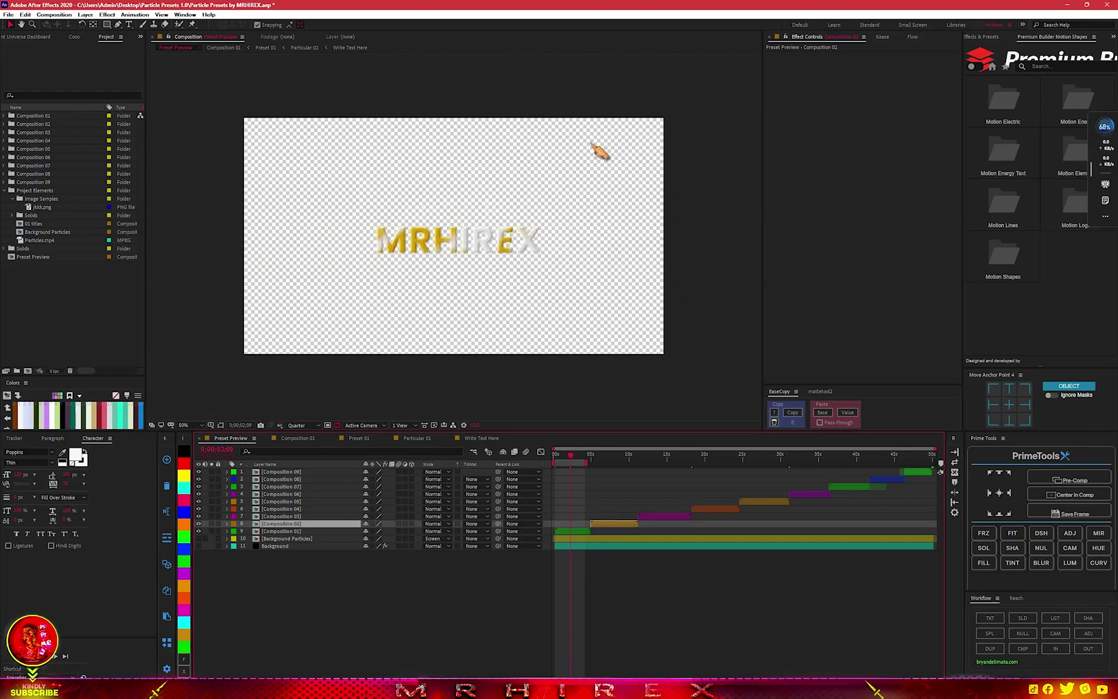
{"action": "key", "text": "period"}
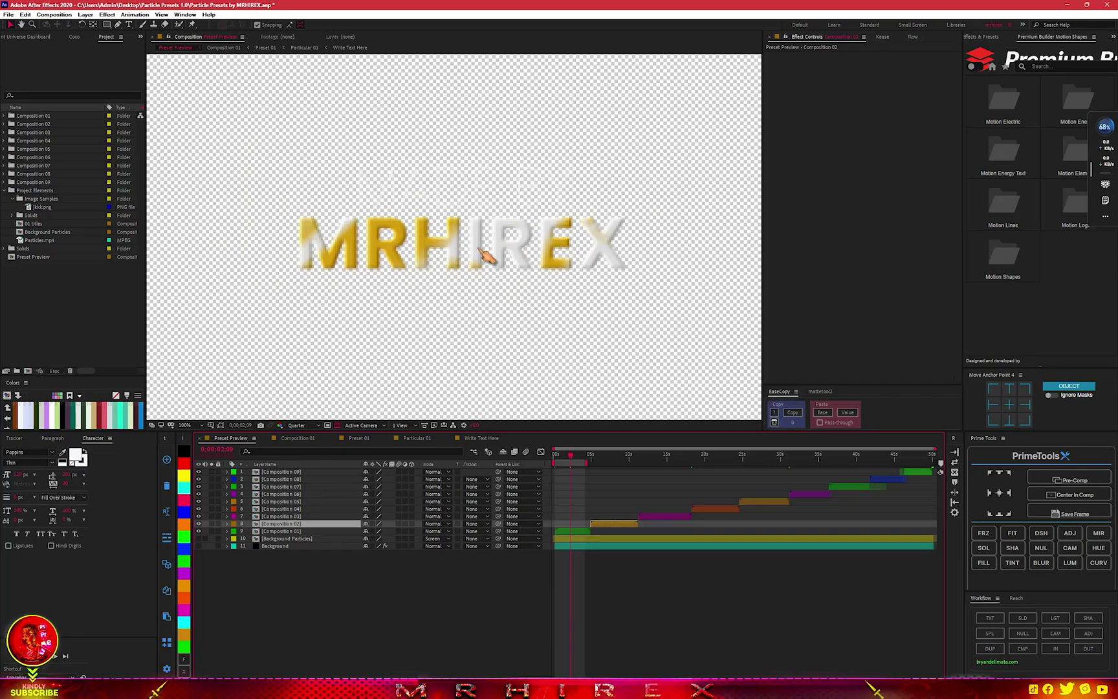
{"action": "key", "text": "comma"}
{"action": "key", "text": "period"}
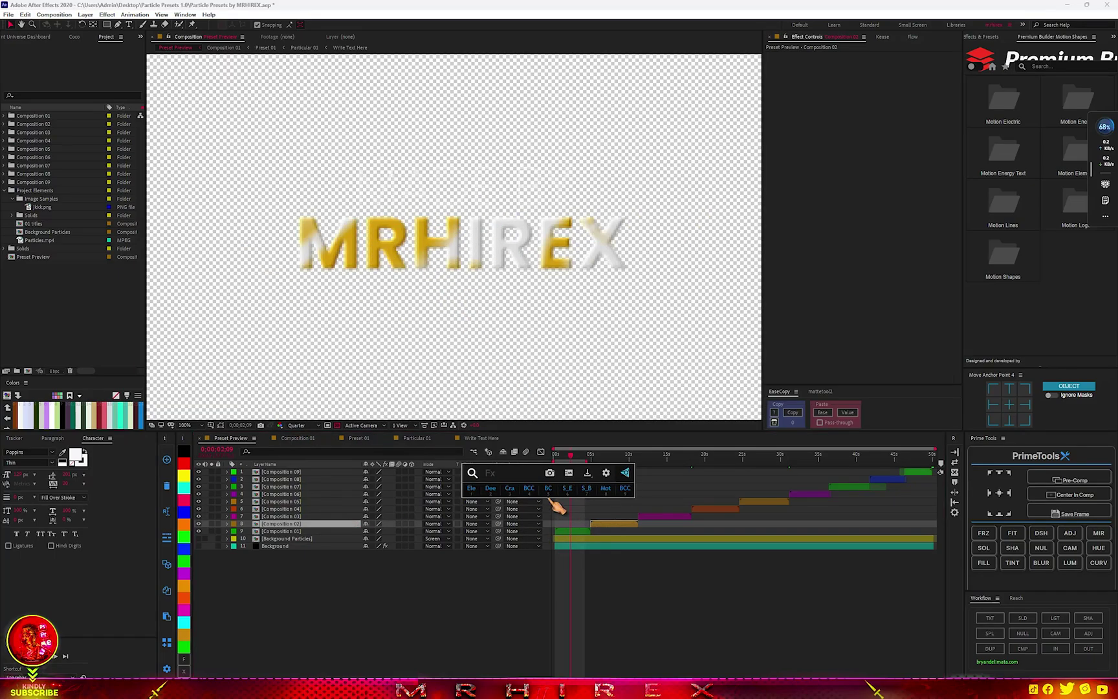
Apply the Shadow Studio 3 effect to the Composition 01 layer in Preset Preview.
{"action": "left_click", "coordinate": [582, 539]}
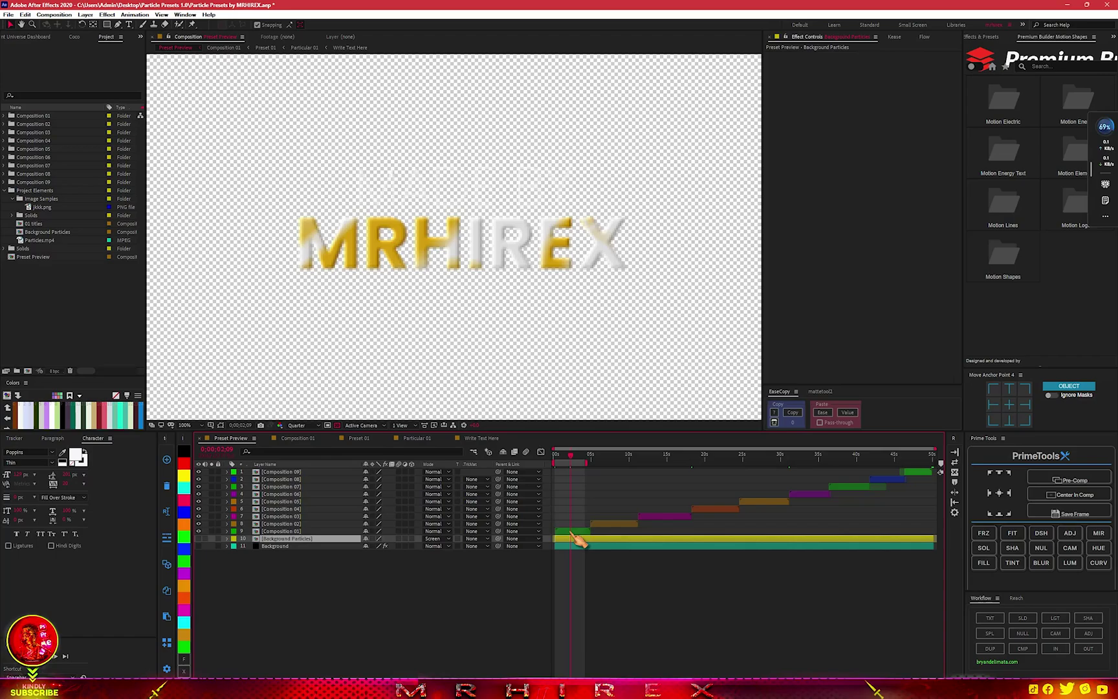
{"action": "key", "text": "ctrl+Up"}
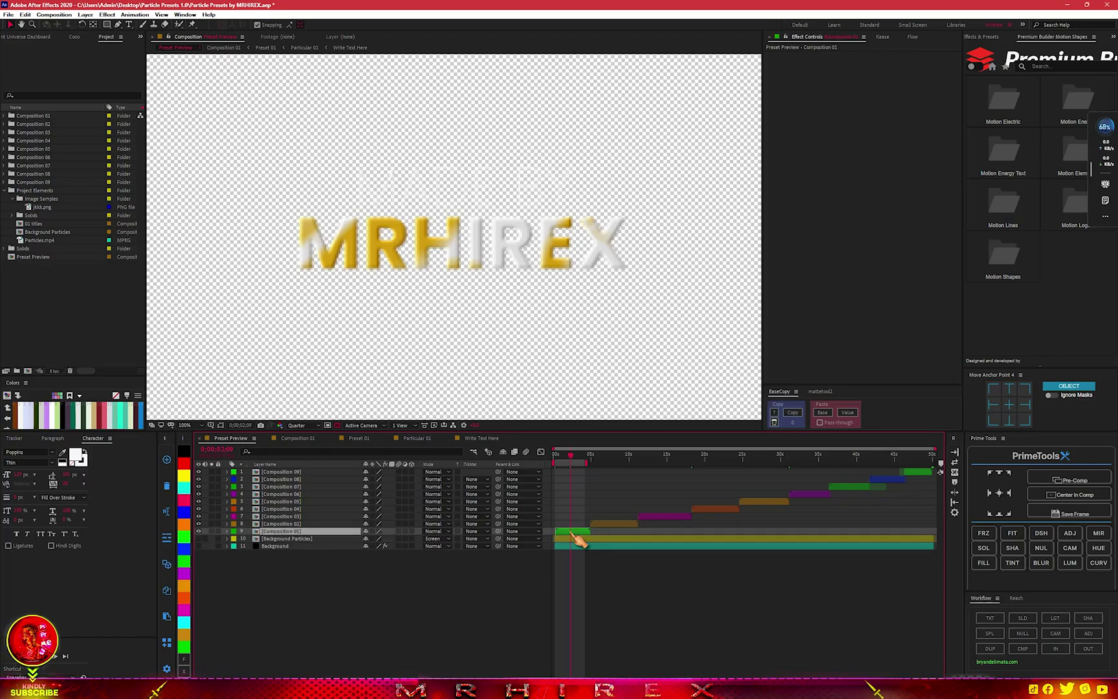
{"action": "key", "text": "ctrl+space"}
{"action": "key", "text": "4"}
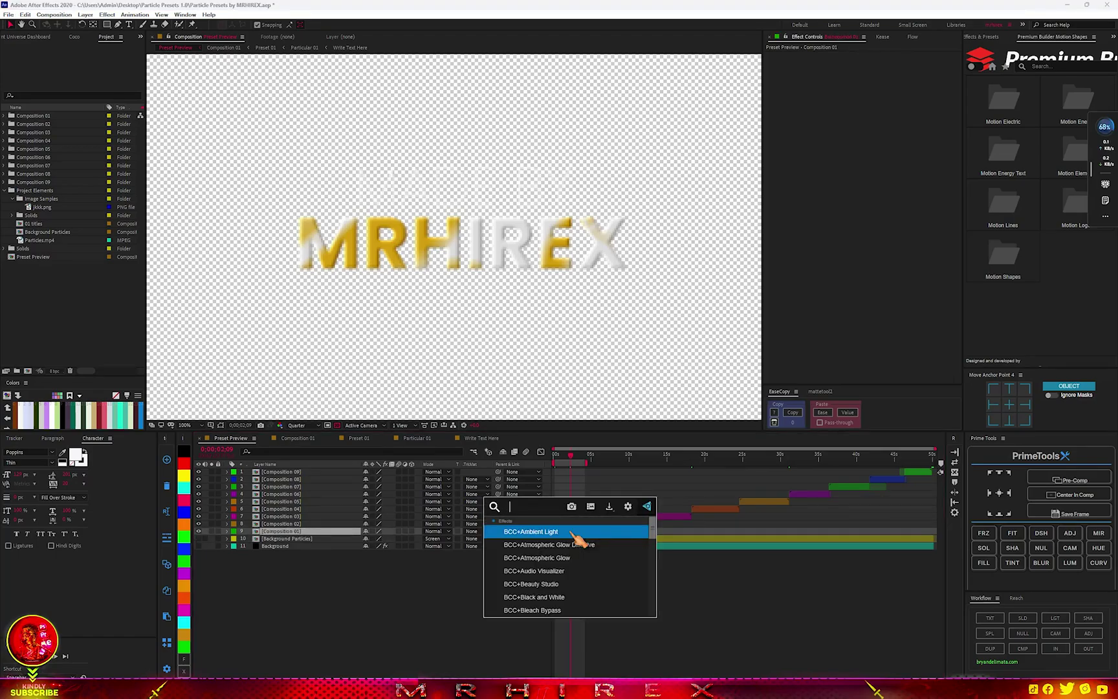
{"action": "key", "text": "BackSpace"}
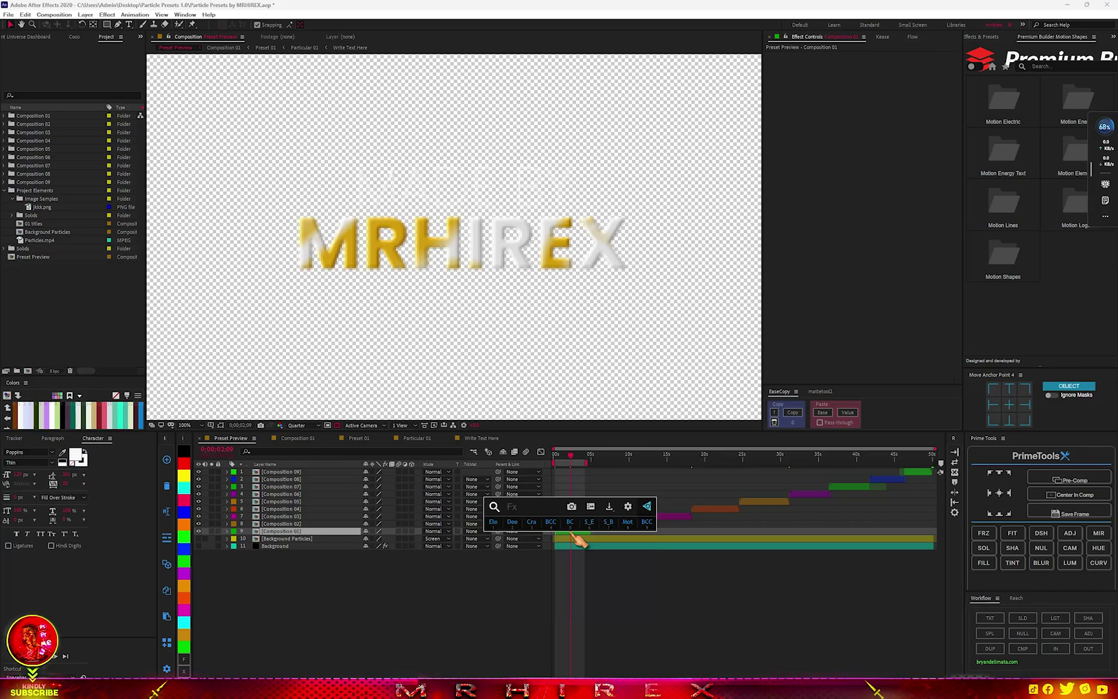
{"action": "type", "text": "shad"}
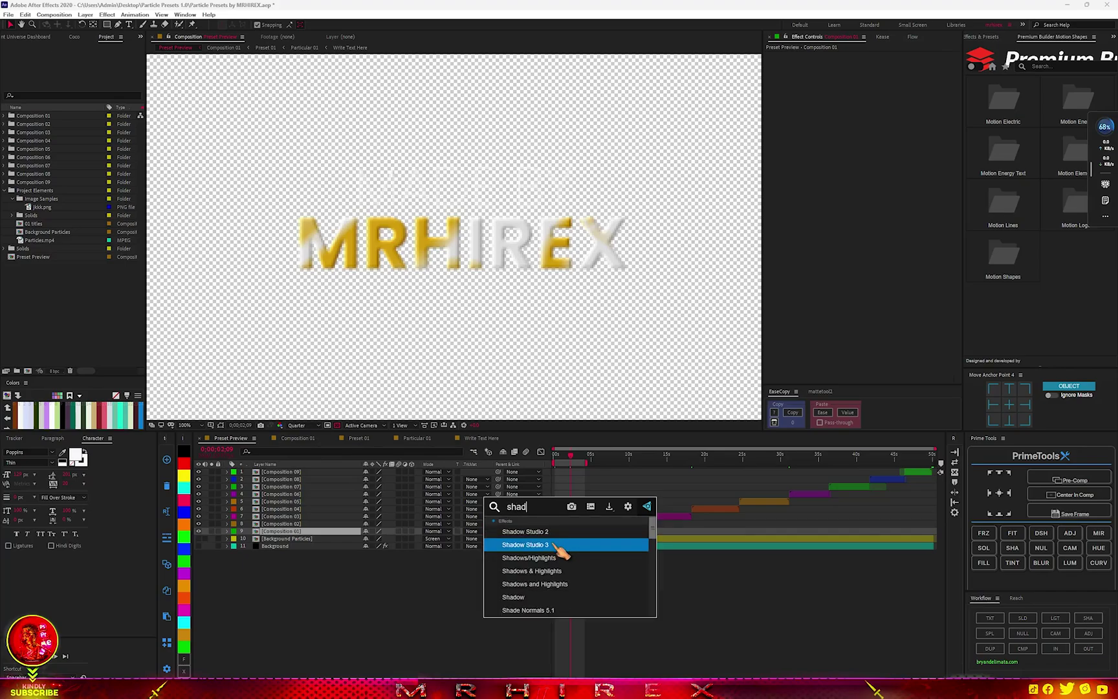
{"action": "left_click", "coordinate": [569, 545]}
{"action": "left_click", "coordinate": [1075, 99]}
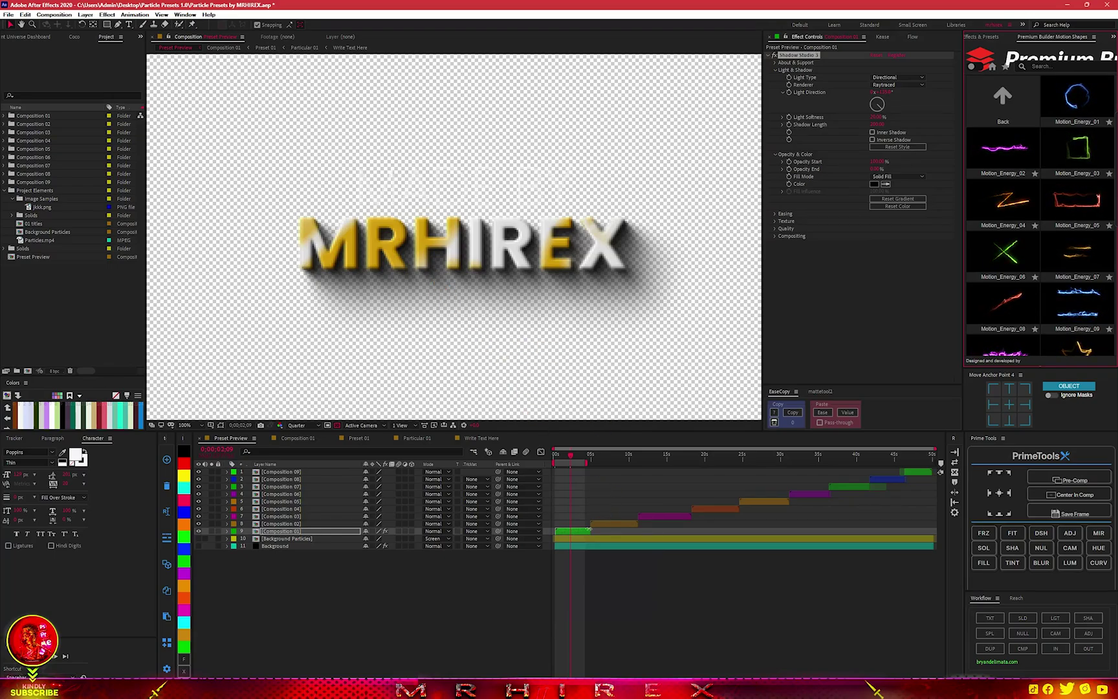
Add the Deep Glow 2 effect to the Composition 01 layer.
{"action": "key", "text": "ctrl+space"}
{"action": "type", "text": "dee"}
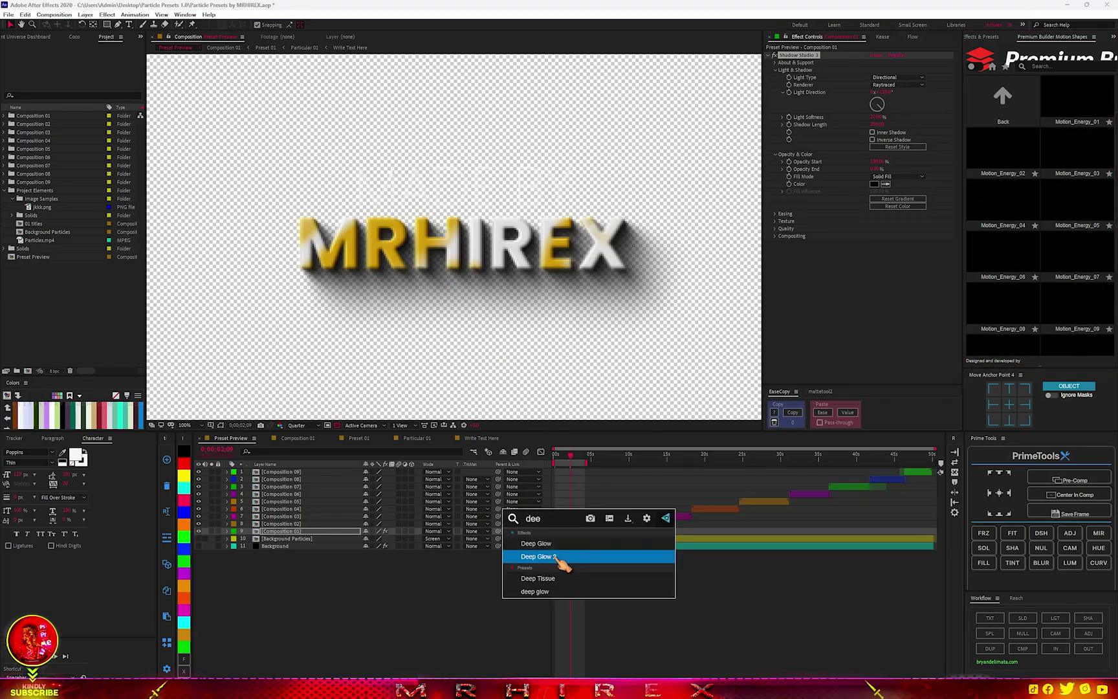
{"action": "left_click", "coordinate": [567, 560]}
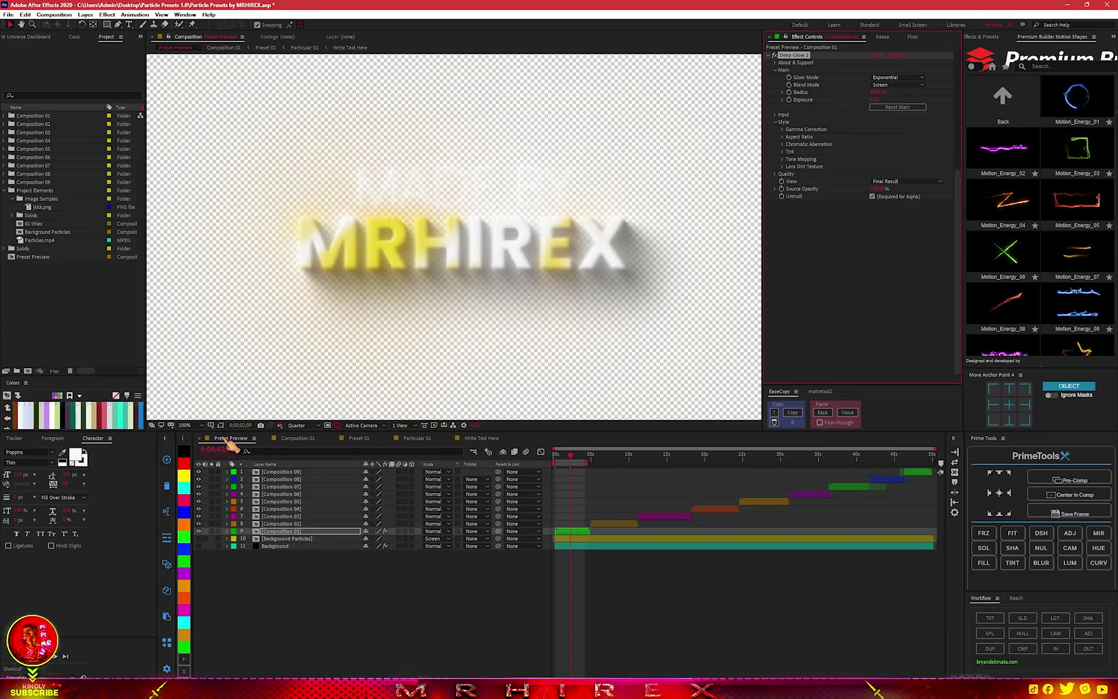
Turn off the transparency grid and preview the title animation with its shadow and glow.
{"action": "left_click", "coordinate": [337, 426]}
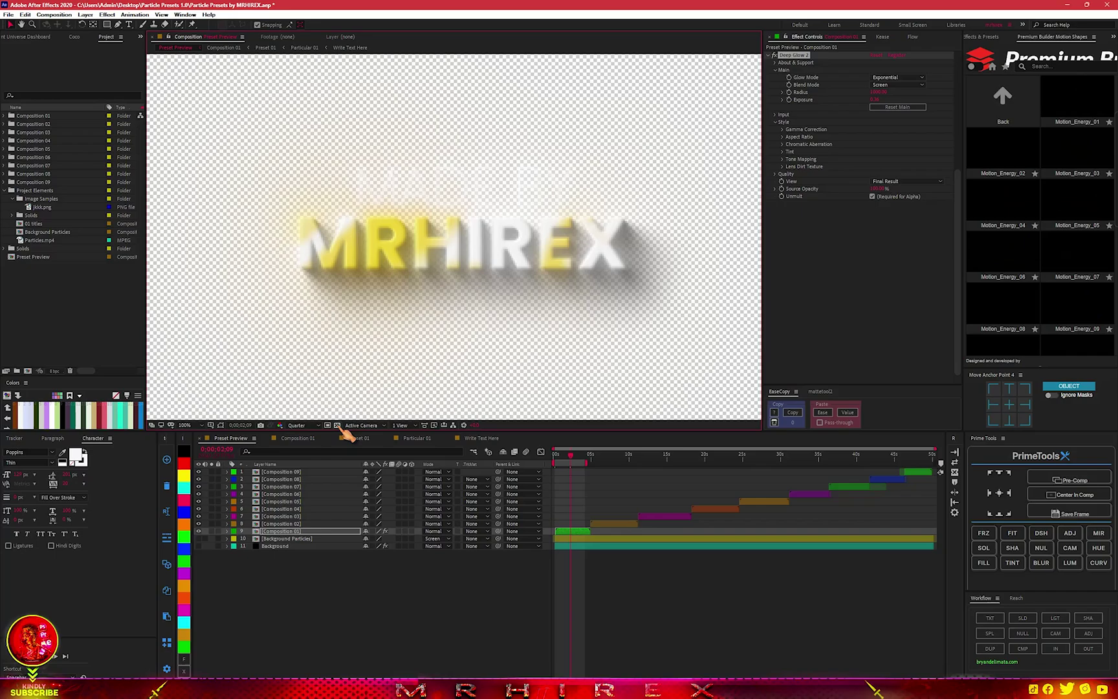
{"action": "key", "text": "comma"}
{"action": "key", "text": "comma"}
{"action": "key", "text": "comma"}
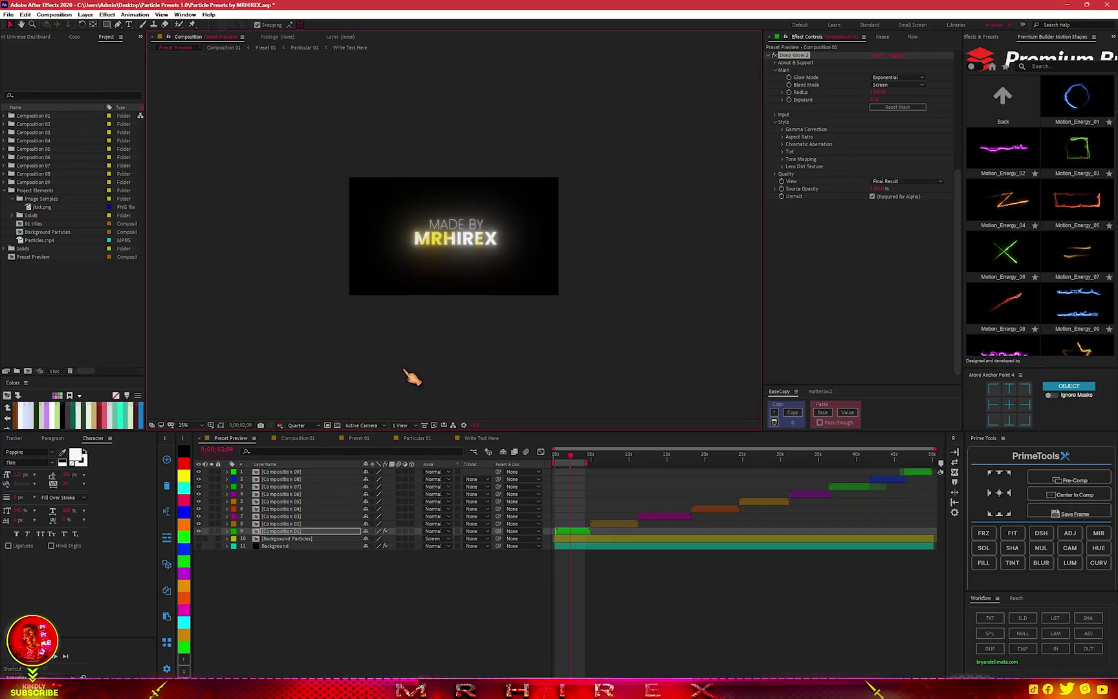
{"action": "key", "text": "space"}
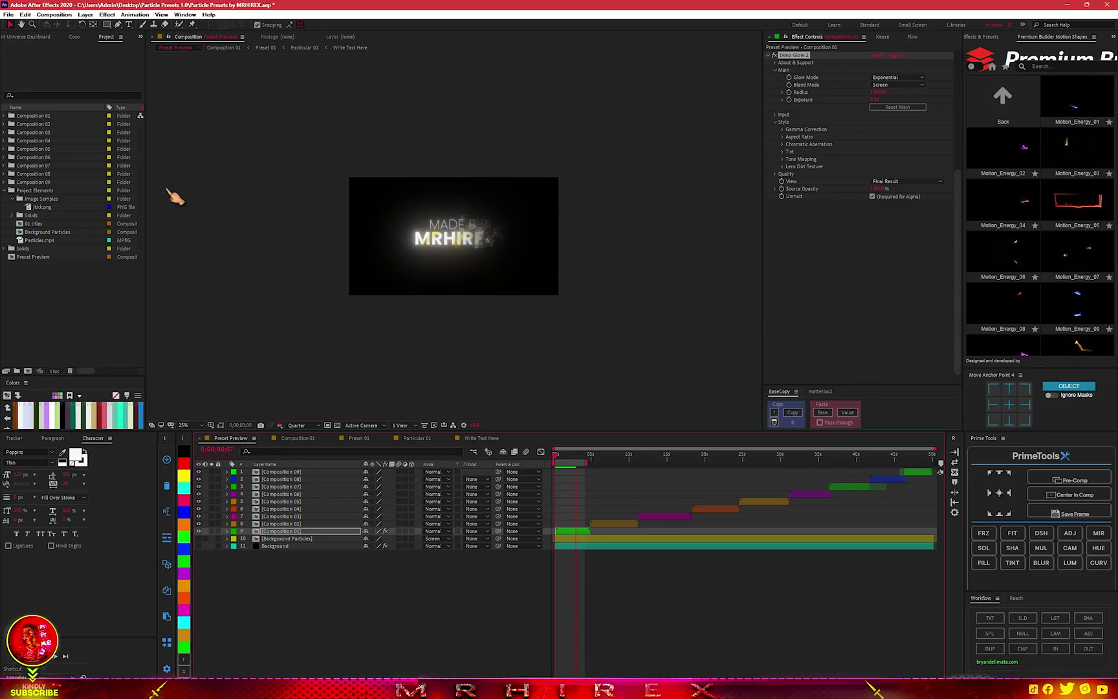
{"action": "left_click", "coordinate": [655, 403]}
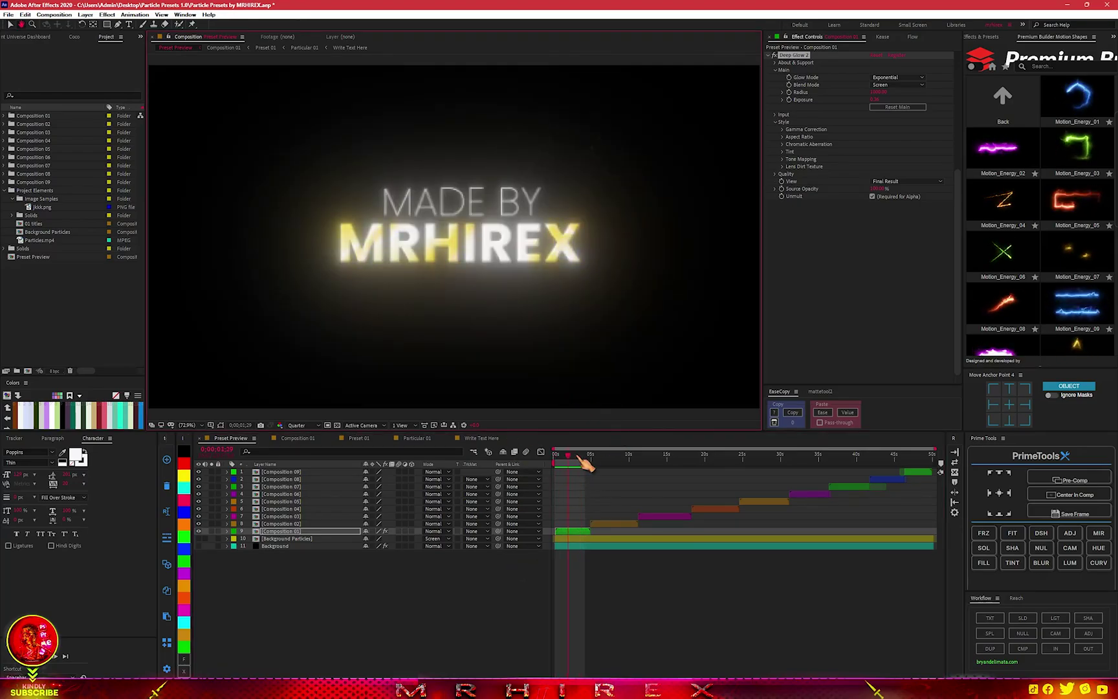
Open the Write Text Here composition nested inside Composition 02 through Preset 02 and the lower Particular 02 layer.
{"action": "mouse_move", "coordinate": [583, 457]}
{"action": "left_mouse_down"}
{"action": "mouse_move", "coordinate": [616, 463]}
{"action": "mouse_move", "coordinate": [599, 460]}
{"action": "left_mouse_up"}
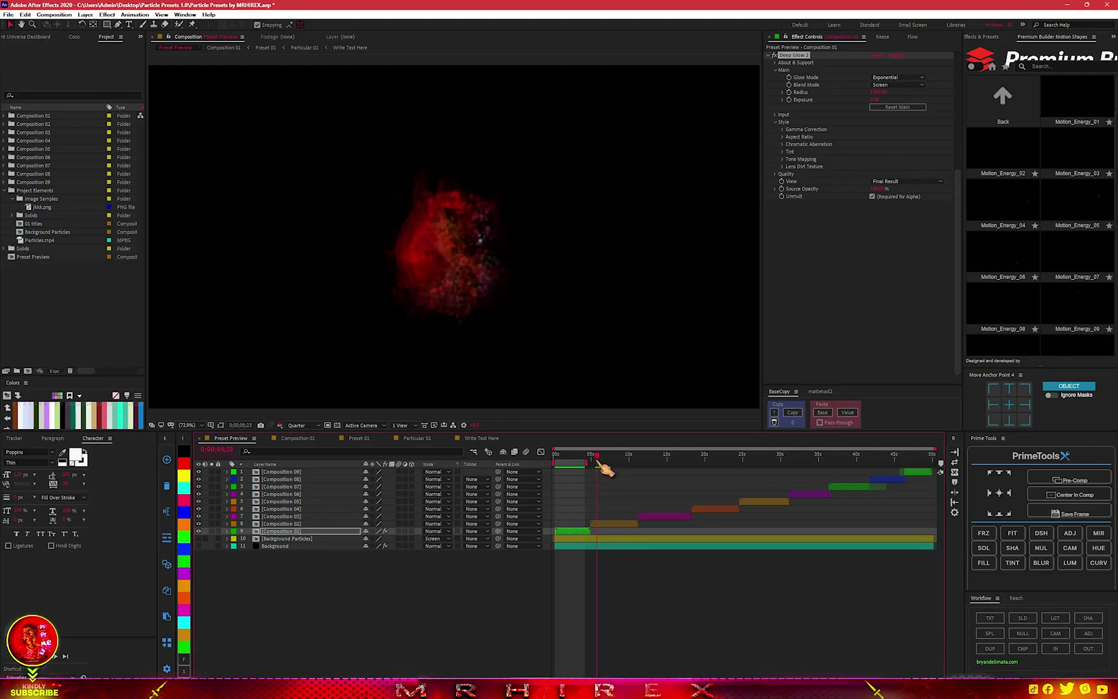
{"action": "double_click", "coordinate": [614, 524]}
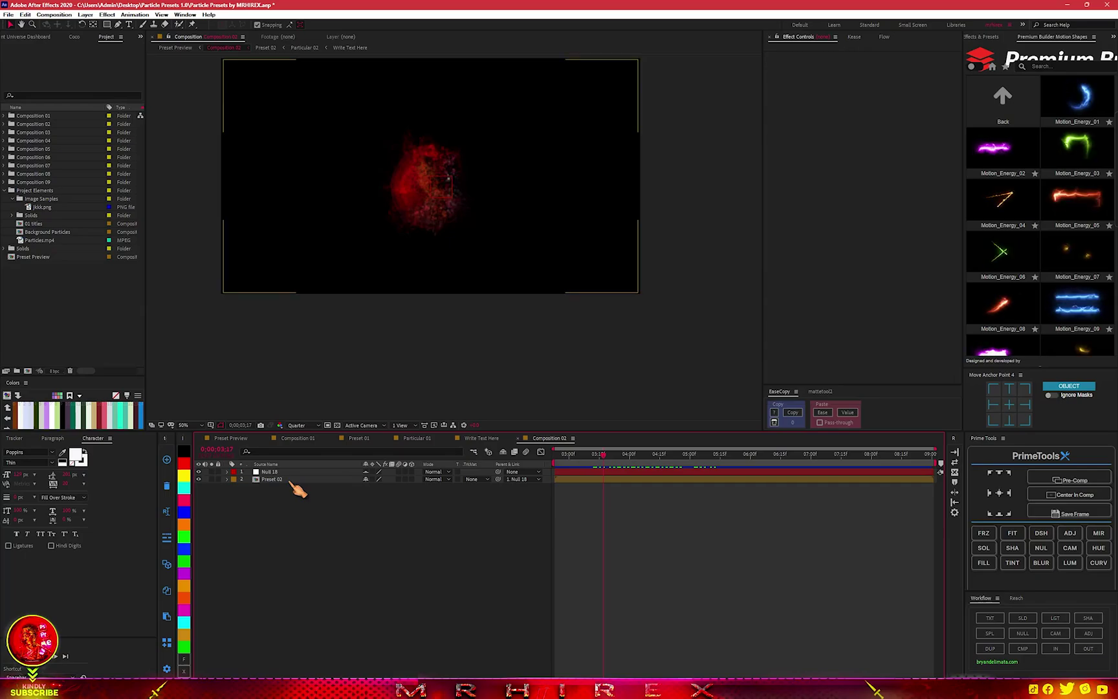
{"action": "left_click", "coordinate": [272, 479]}
{"action": "double_click", "coordinate": [292, 480]}
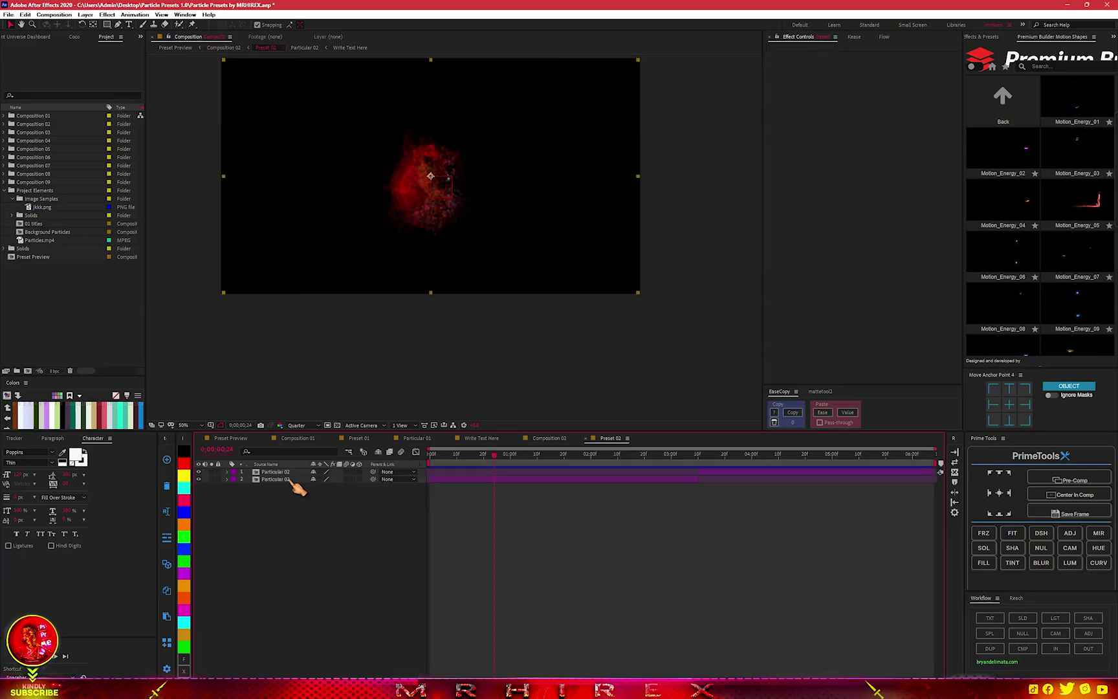
{"action": "left_click", "coordinate": [286, 481]}
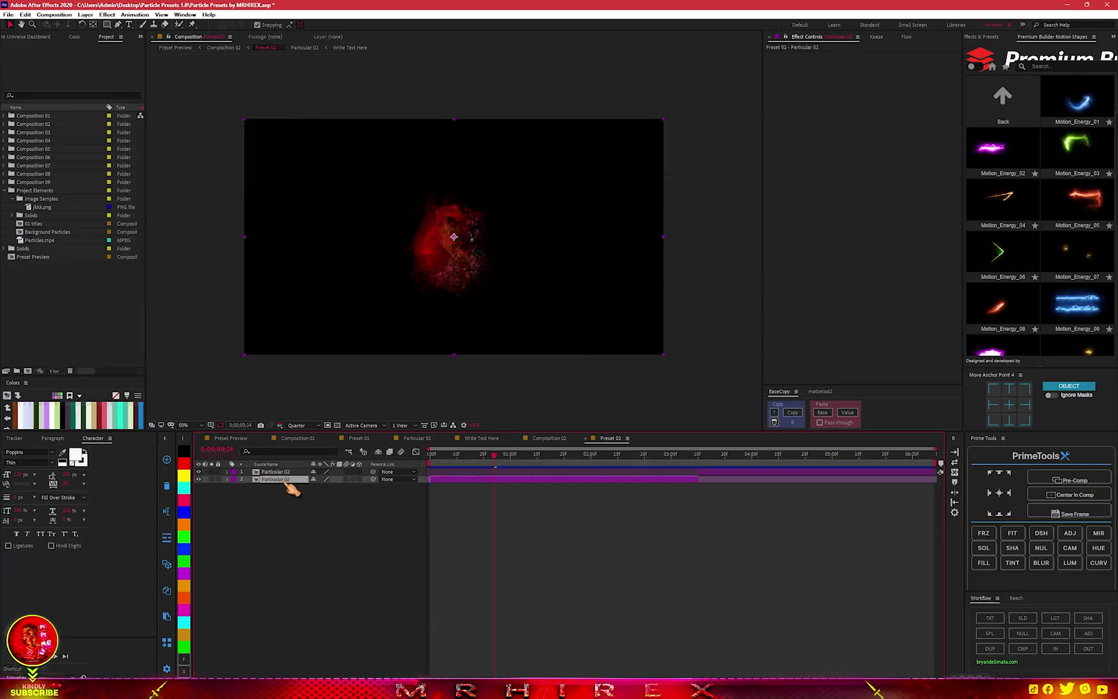
{"action": "double_click", "coordinate": [286, 481]}
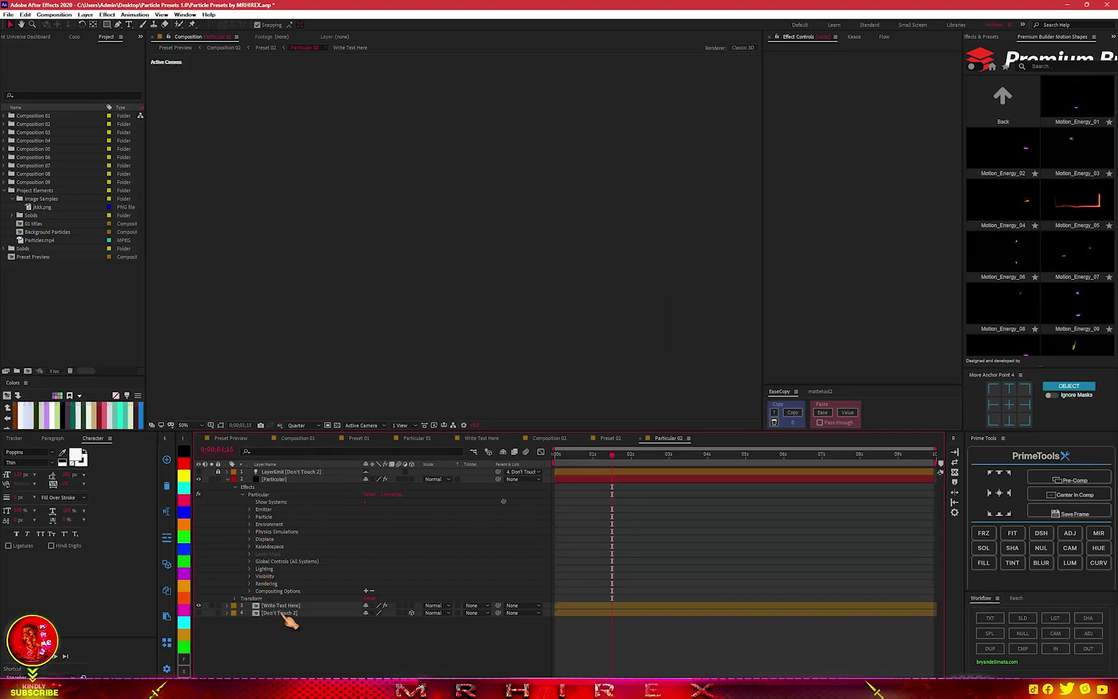
{"action": "left_click", "coordinate": [280, 606]}
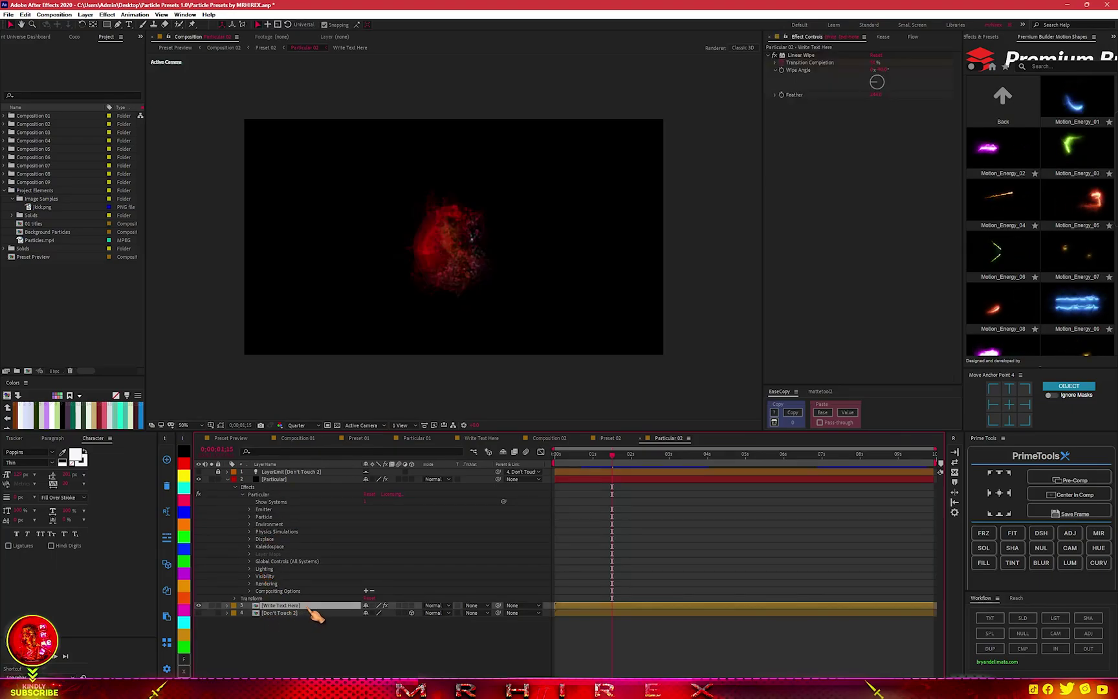
{"action": "double_click", "coordinate": [312, 611]}
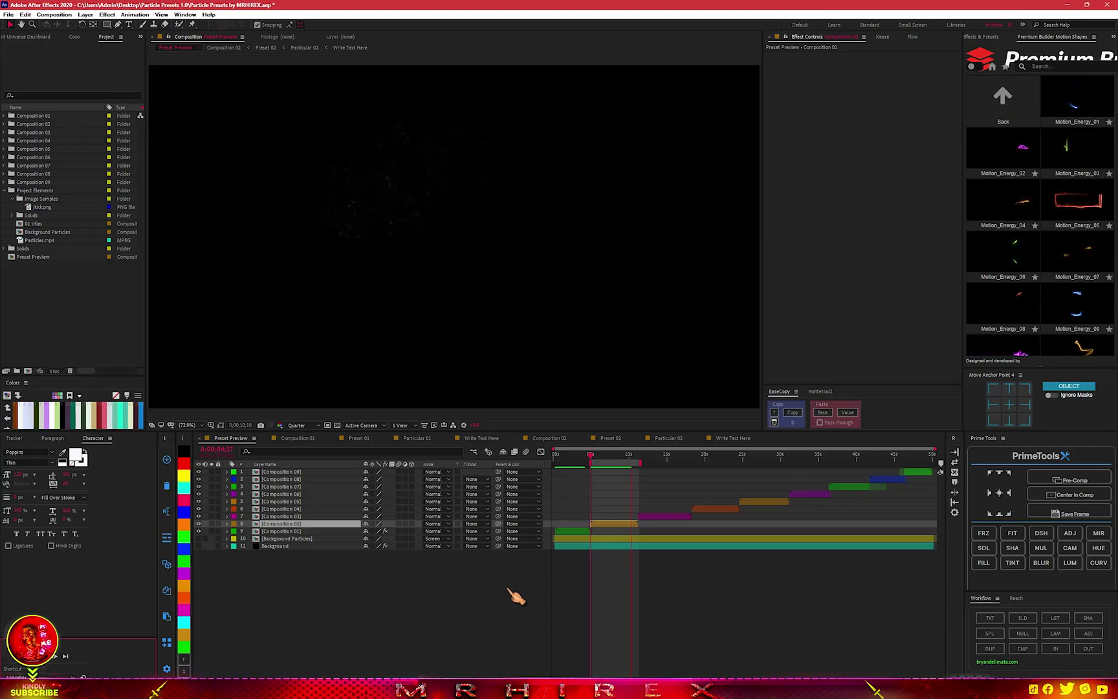
Apply Deep Glow 2 to the Composition 02 layer in Preset Preview, with the title in view, and lower the glow's exposure.
{"action": "key", "text": "comma"}
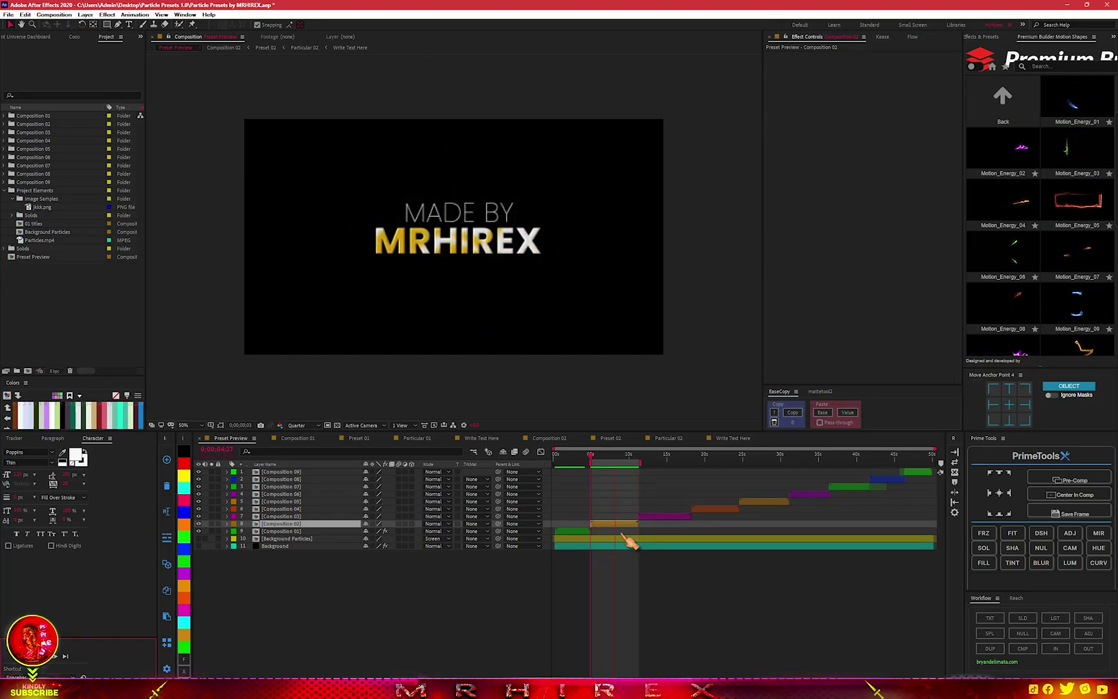
{"action": "left_click", "coordinate": [607, 456]}
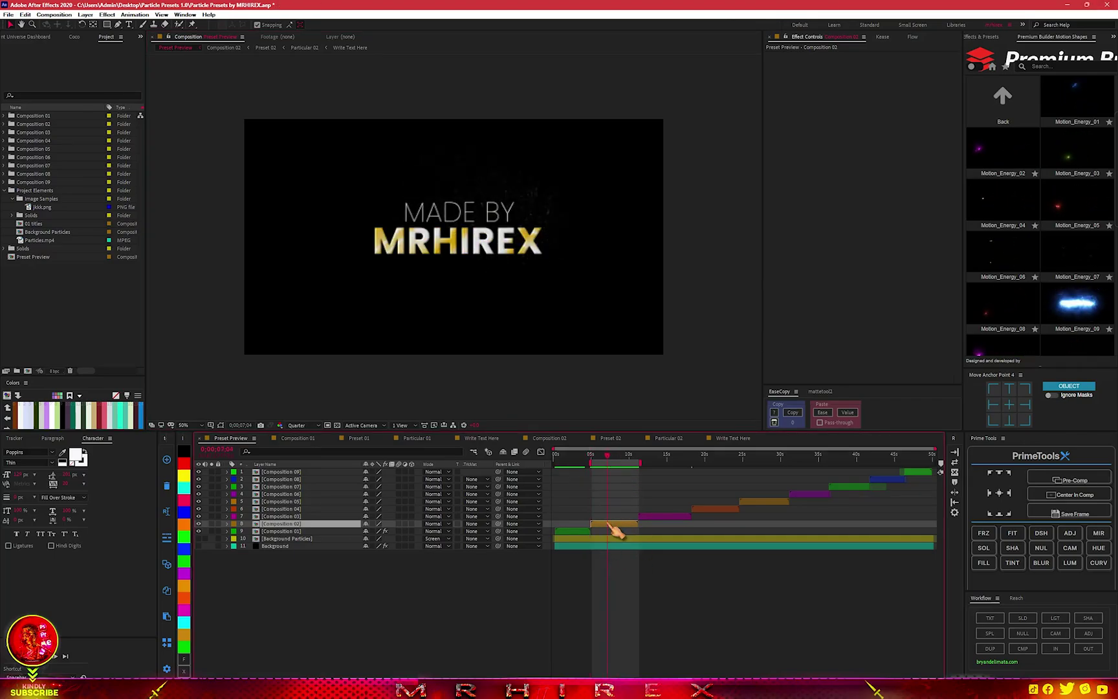
{"action": "key", "text": "ctrl+space"}
{"action": "type", "text": "dee"}
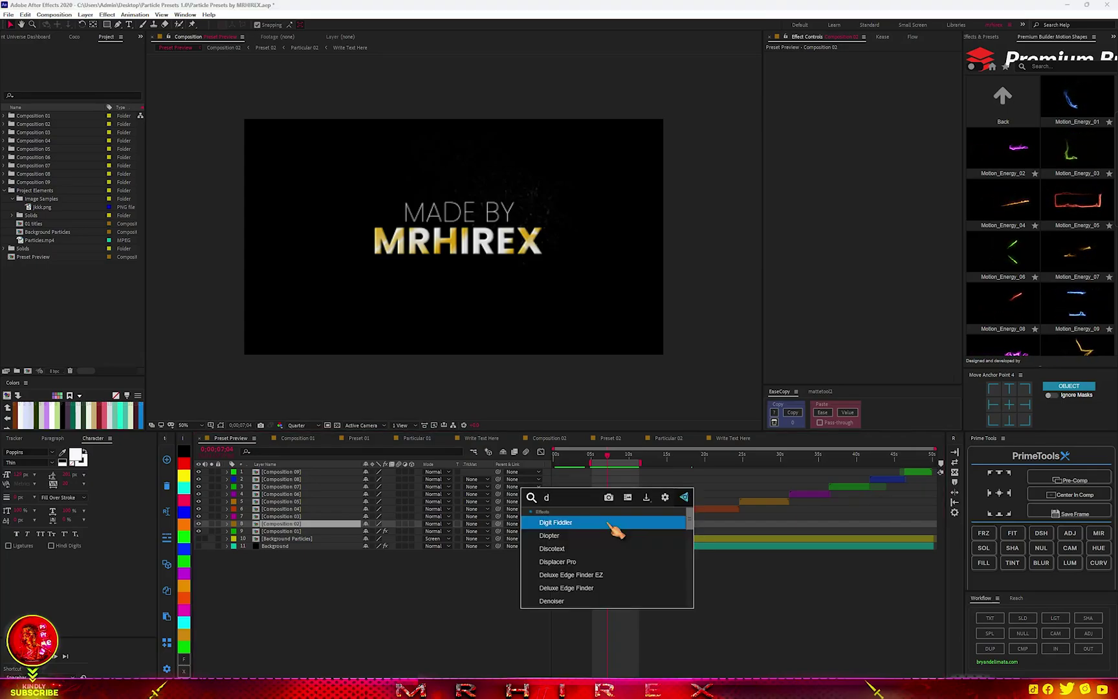
{"action": "left_click", "coordinate": [614, 535]}
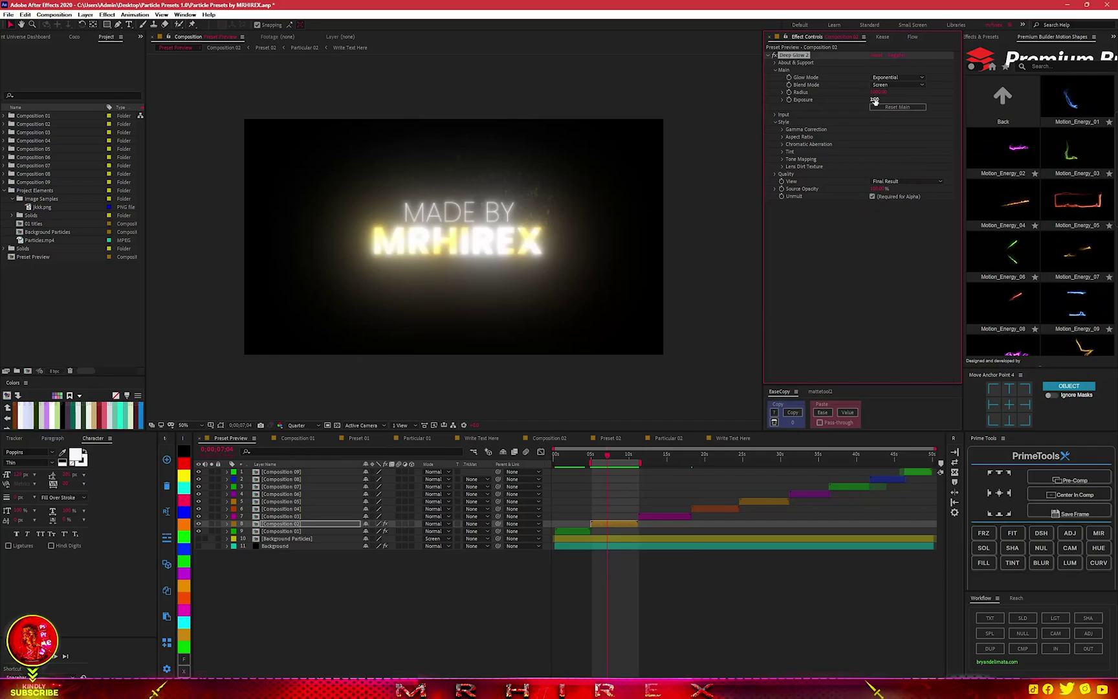
{"action": "left_click_drag", "start_coordinate": [875, 101], "coordinate": [693, 117]}
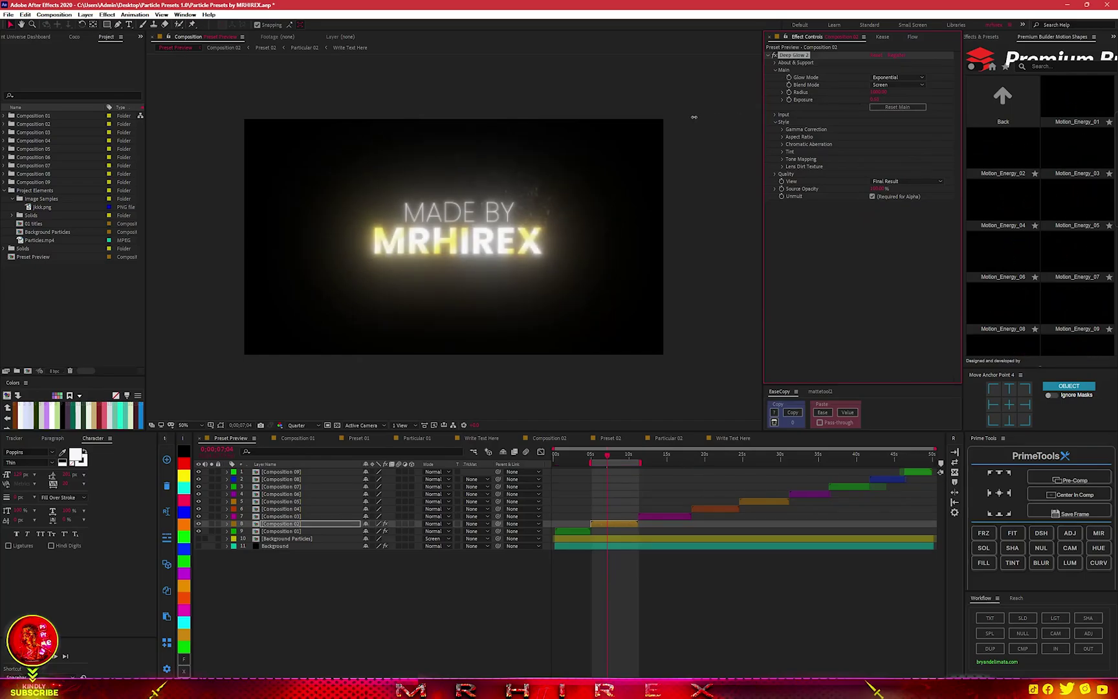
Set the Deep Glow 2 tint mode on Composition 02 to Duocolor.
{"action": "left_click", "coordinate": [783, 151]}
{"action": "left_click", "coordinate": [896, 168]}
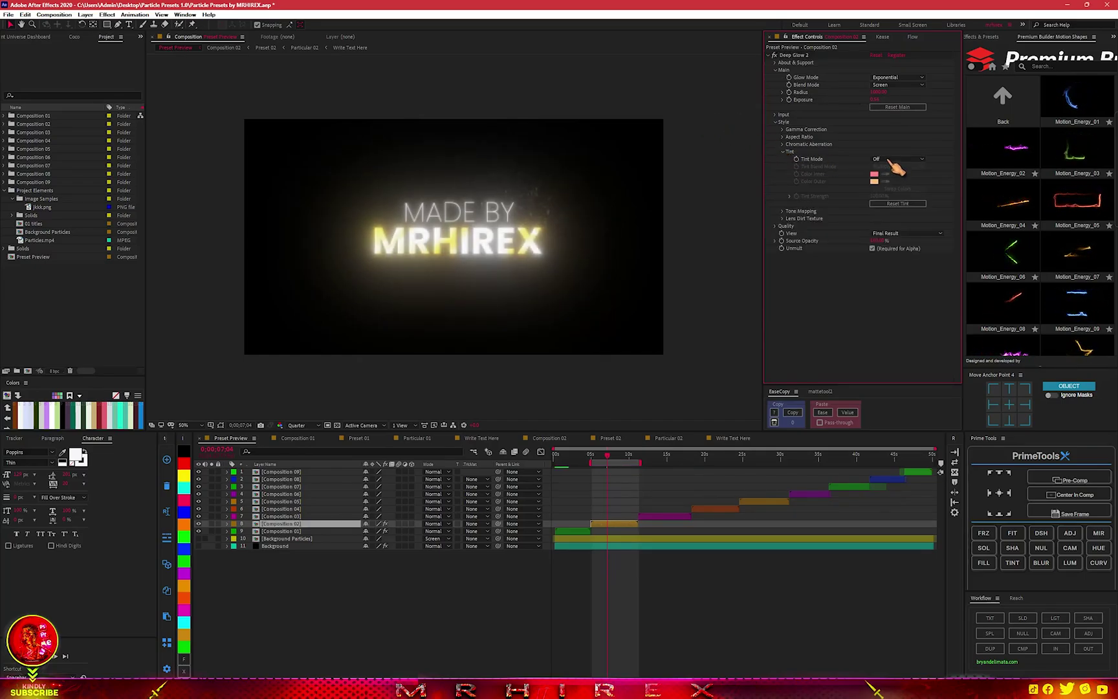
{"action": "left_click", "coordinate": [898, 159]}
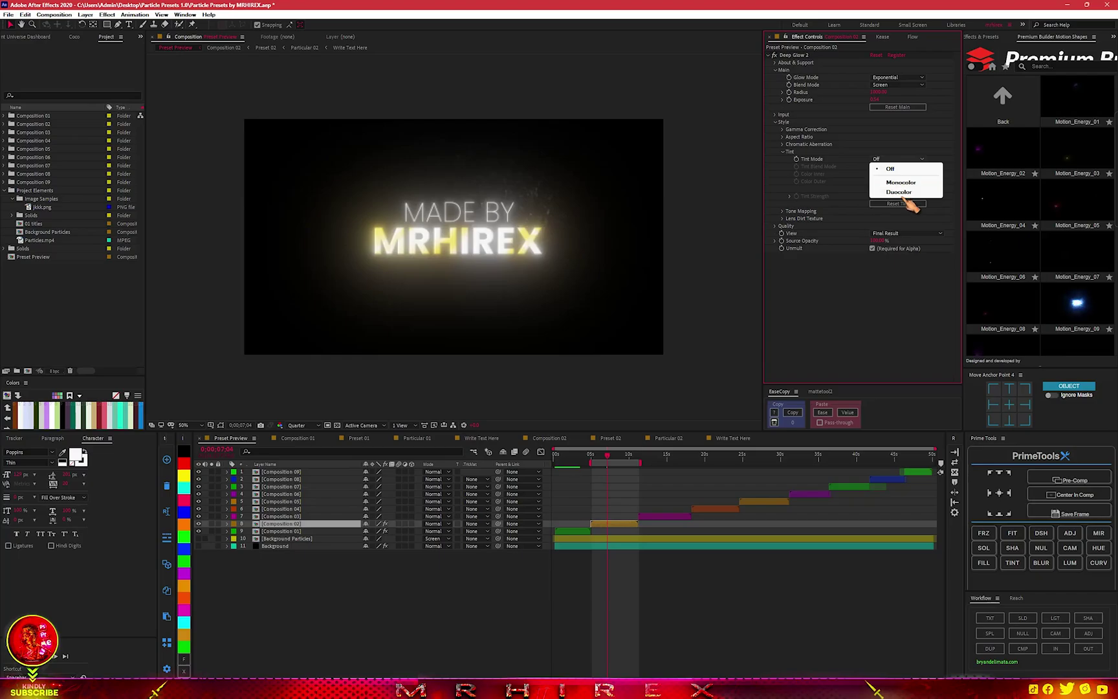
{"action": "left_click", "coordinate": [903, 193]}
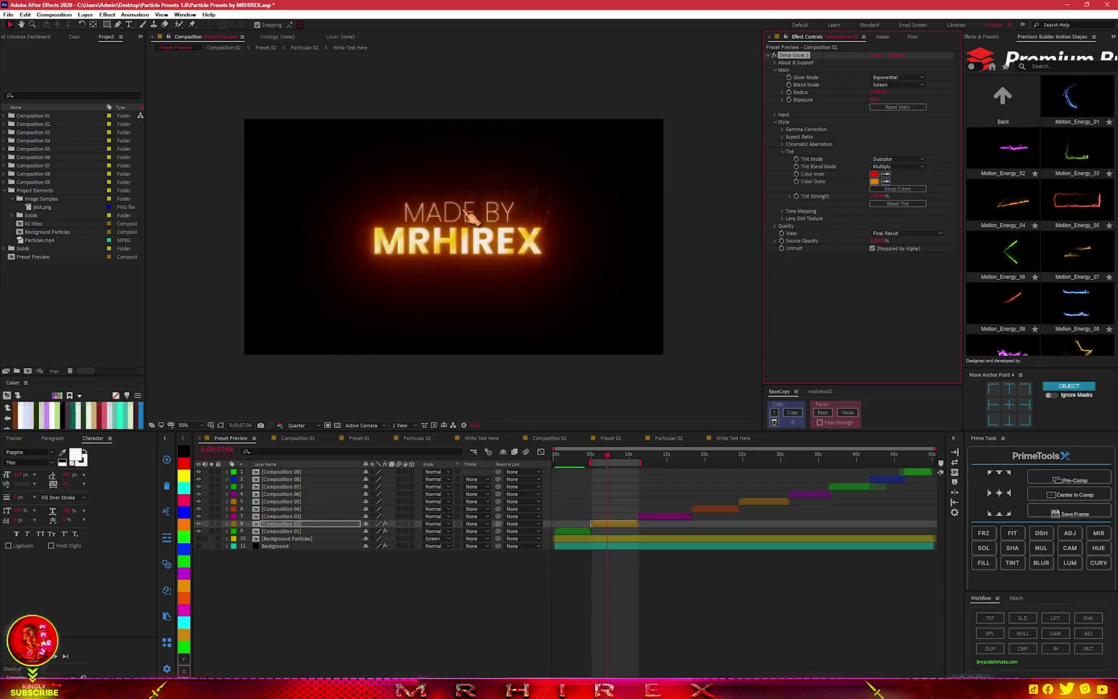
Examine the tinted glow on the Composition 02 title closely and at full size.
{"action": "mouse_move", "coordinate": [609, 456]}
{"action": "left_mouse_down"}
{"action": "mouse_move", "coordinate": [595, 457]}
{"action": "mouse_move", "coordinate": [631, 457]}
{"action": "mouse_move", "coordinate": [607, 457]}
{"action": "left_mouse_up"}
{"action": "key", "text": "slash"}
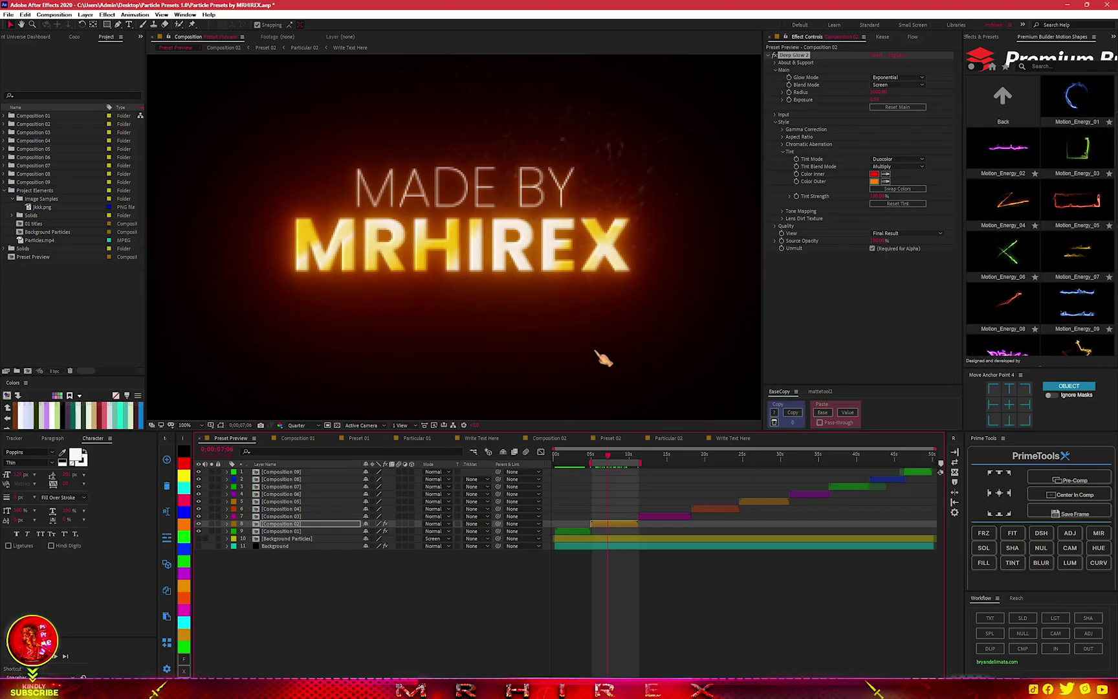
{"action": "key", "text": "period"}
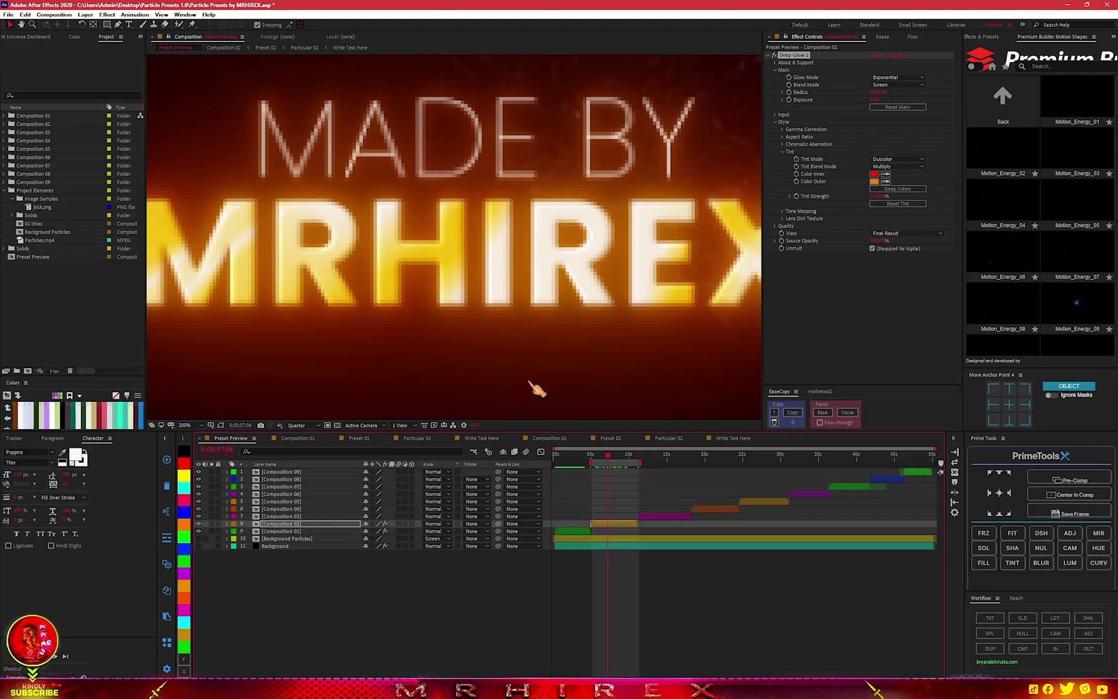
{"action": "key", "text": "comma"}
{"action": "key", "text": "comma"}
{"action": "key", "text": "period"}
{"action": "key", "text": "period"}
{"action": "key", "text": "period"}
{"action": "key", "text": "comma"}
{"action": "key", "text": "comma"}
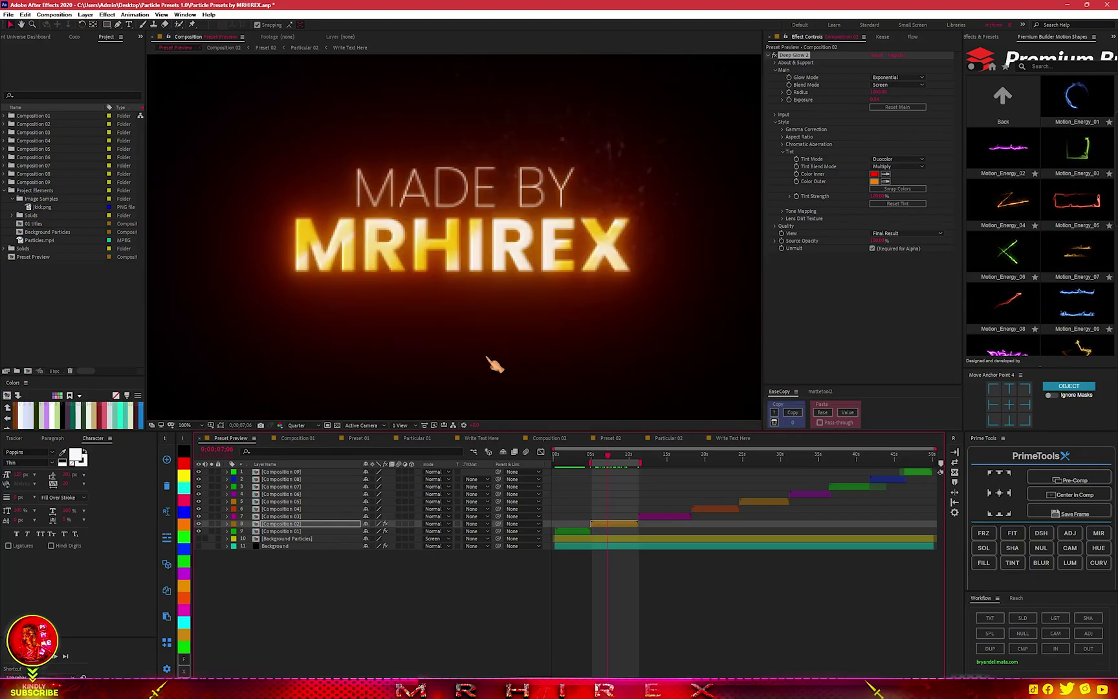
{"action": "key", "text": "period"}
{"action": "key", "text": "comma"}
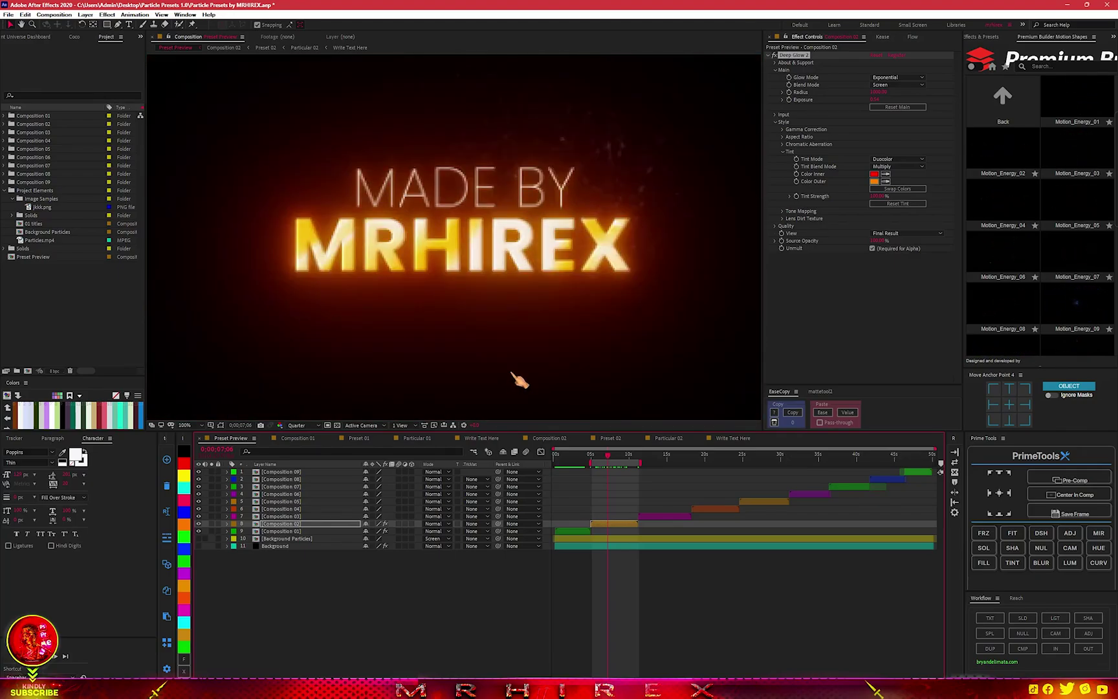
{"action": "key", "text": "period"}
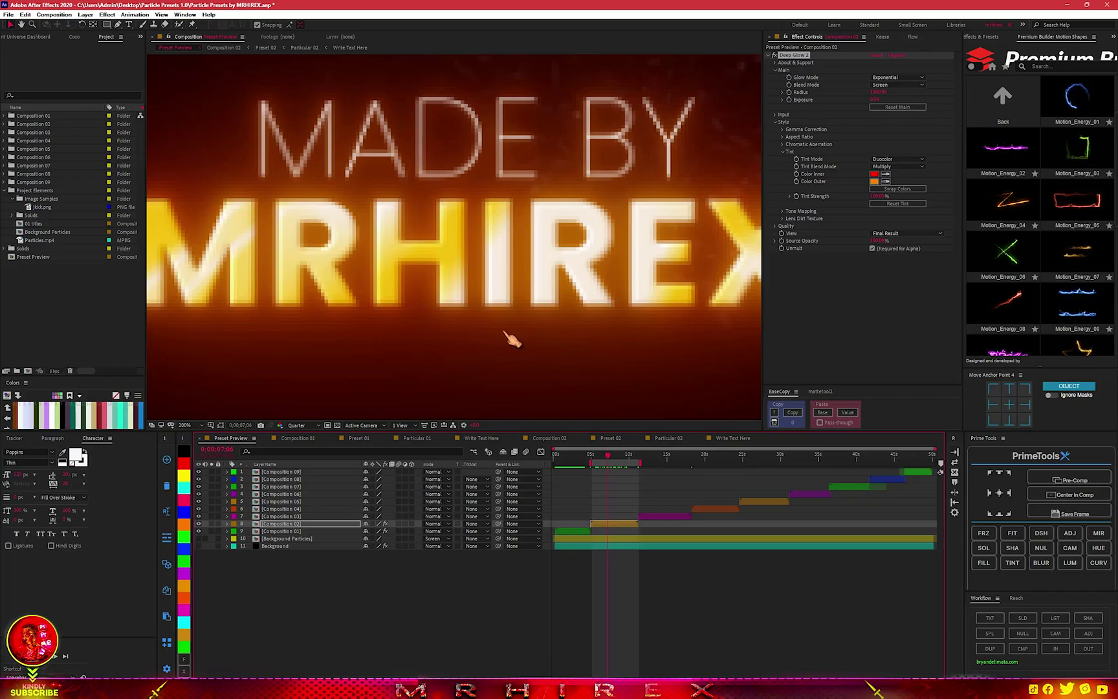